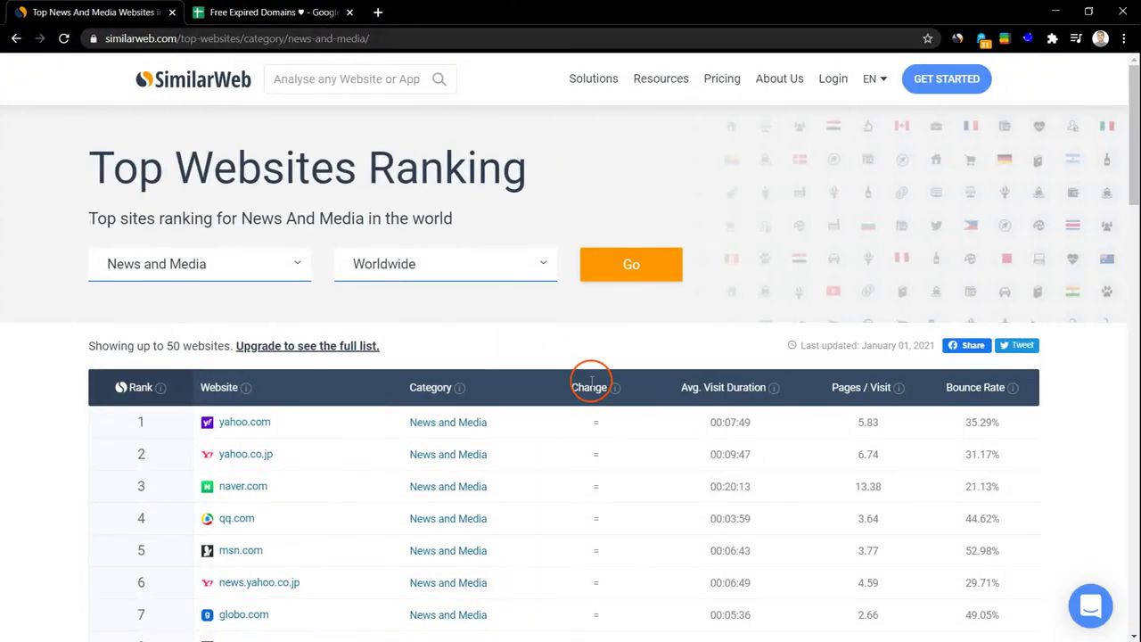
Browse the worldwide ranking of top News and Media websites.
scroll(591, 382, down, 3)
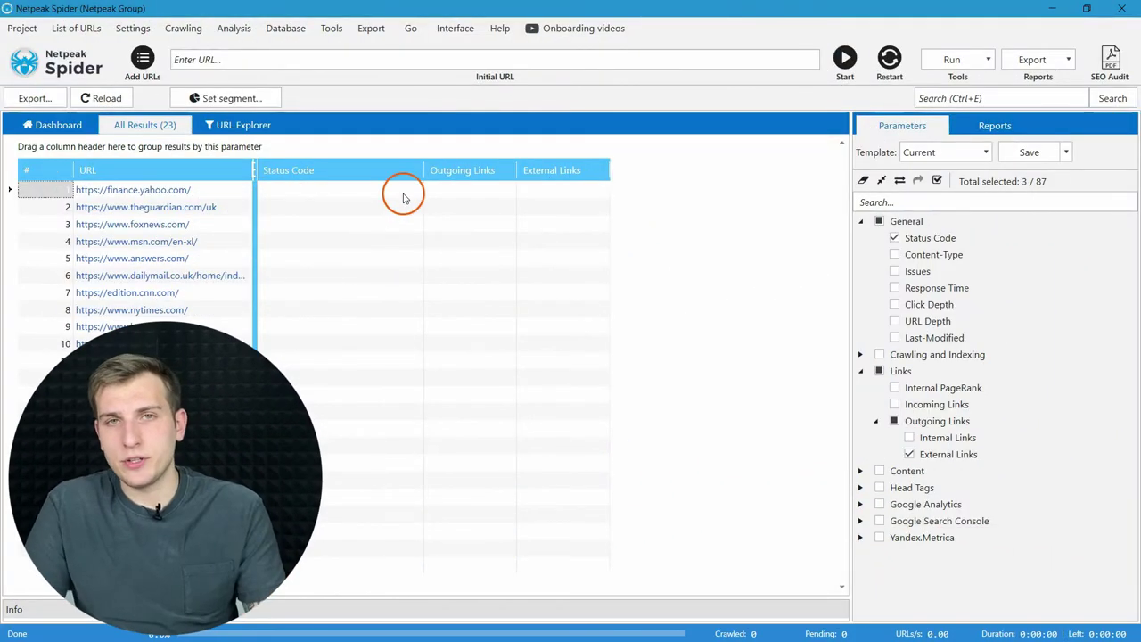
click(913, 239)
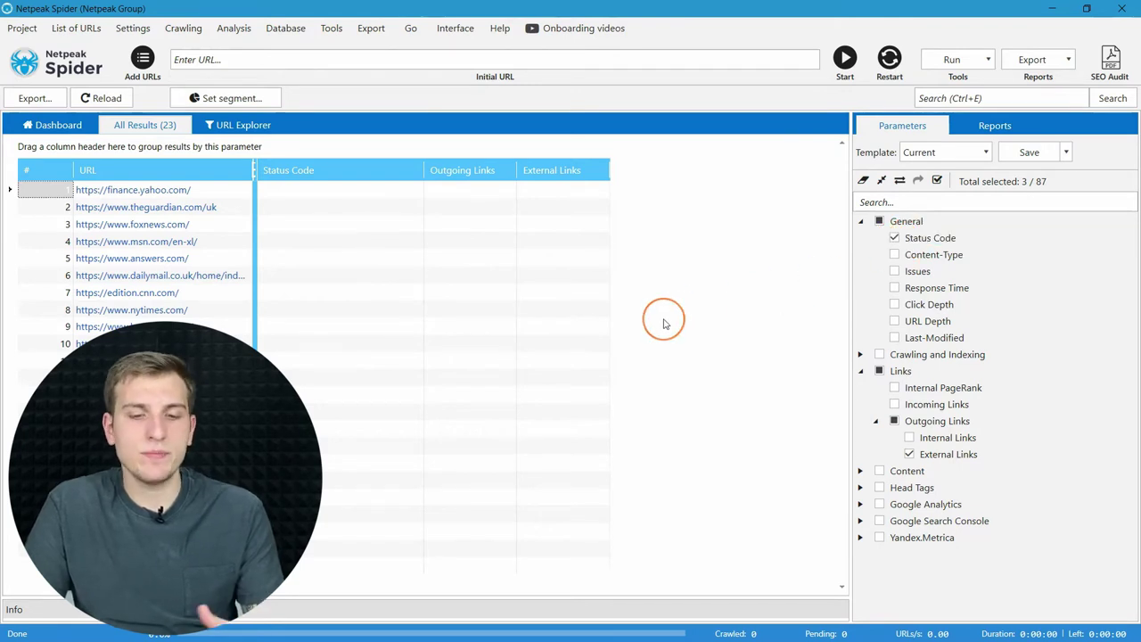
click(937, 64)
click(877, 80)
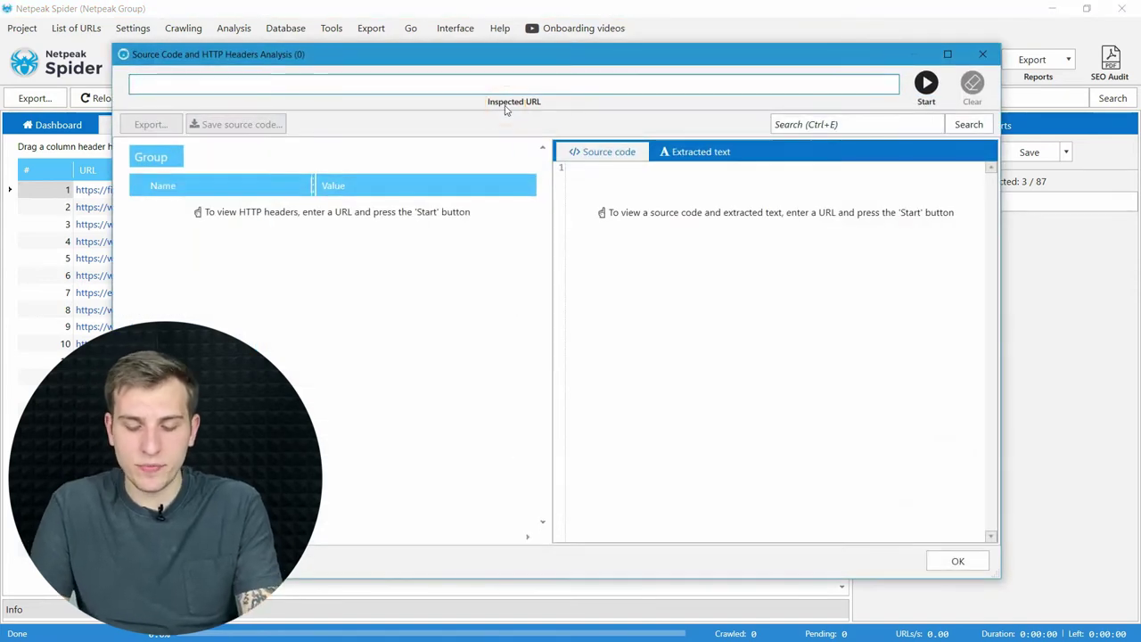
text(www.)
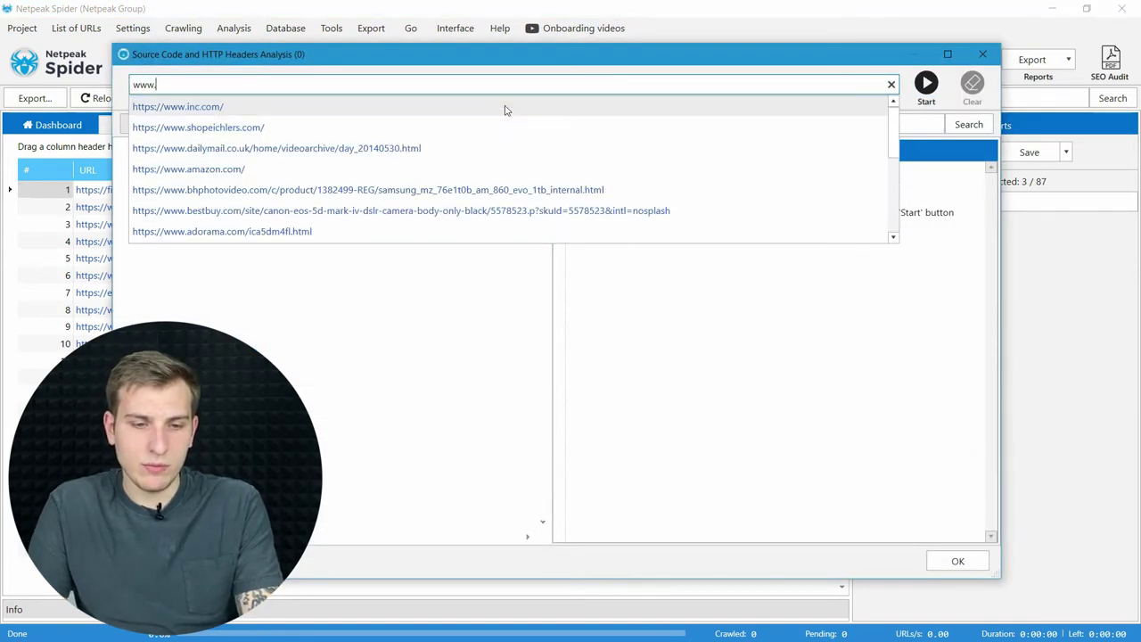
click(504, 109)
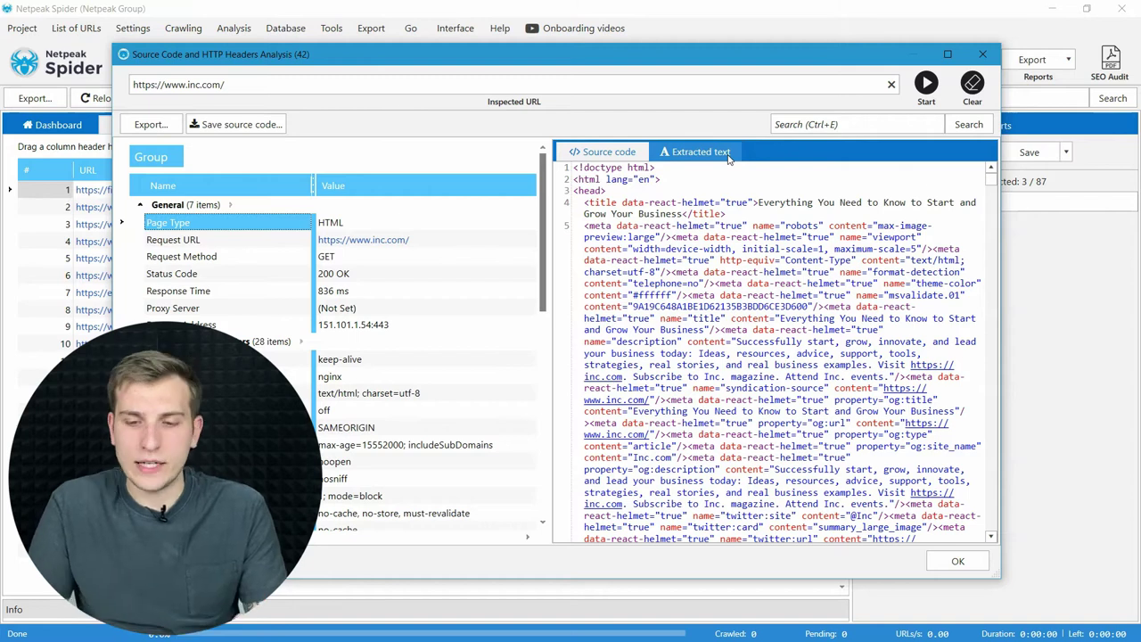
Read through the extracted text of the inspected page and close the analysis.
click(724, 153)
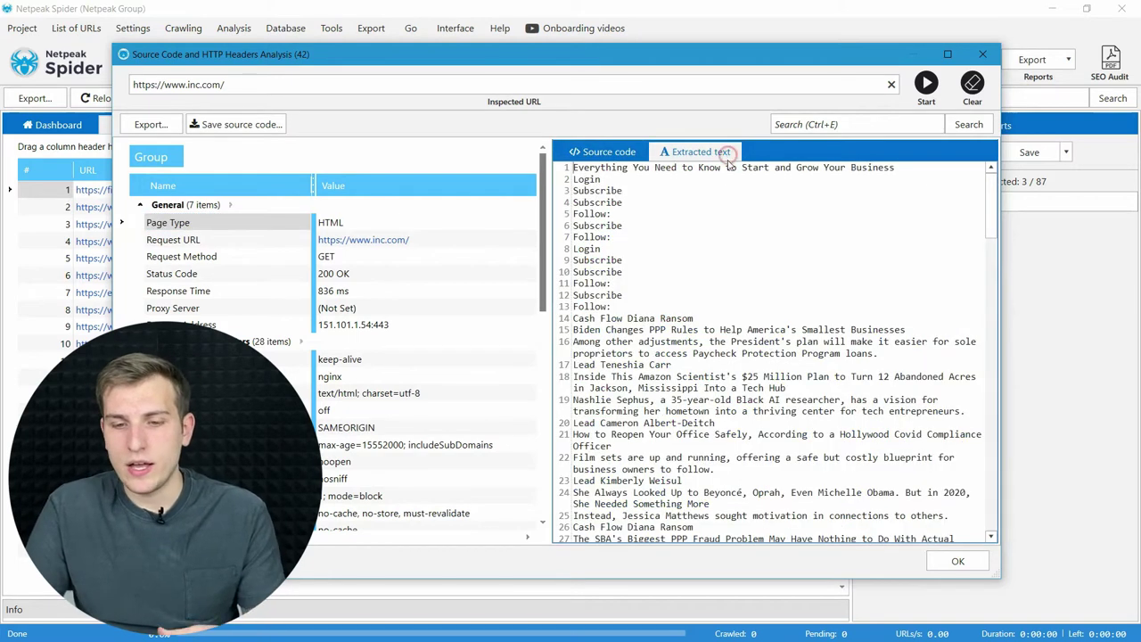
click(696, 147)
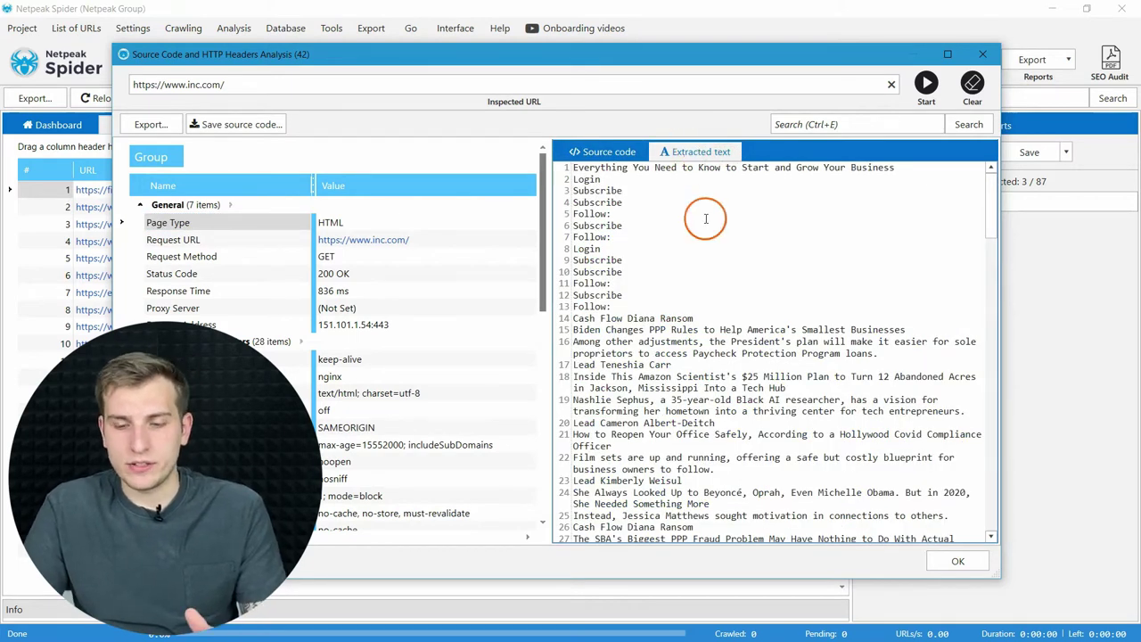
scroll(705, 218, down, 7)
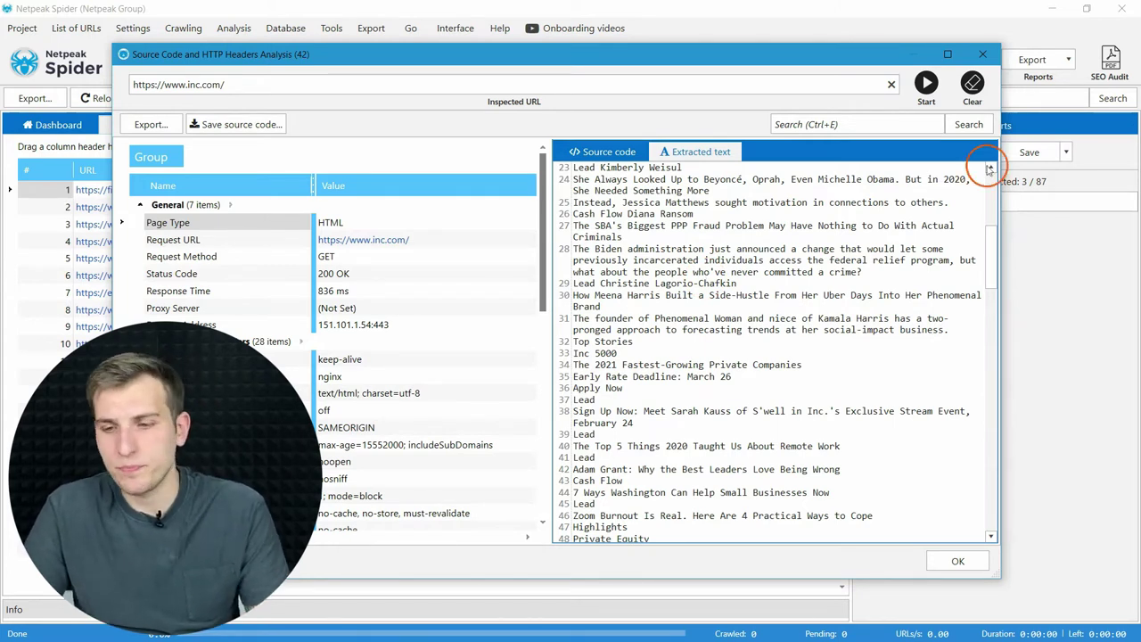
click(982, 54)
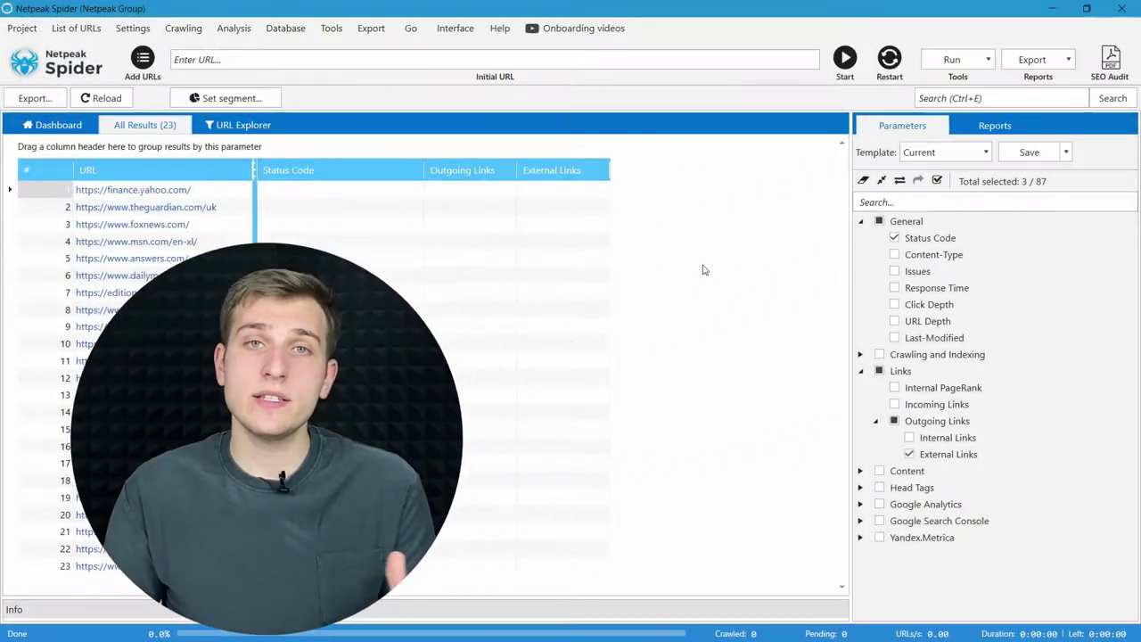
Review the general multi-domain and subdomain crawling options and the advanced crawling and indexing instructions in the settings.
click(133, 28)
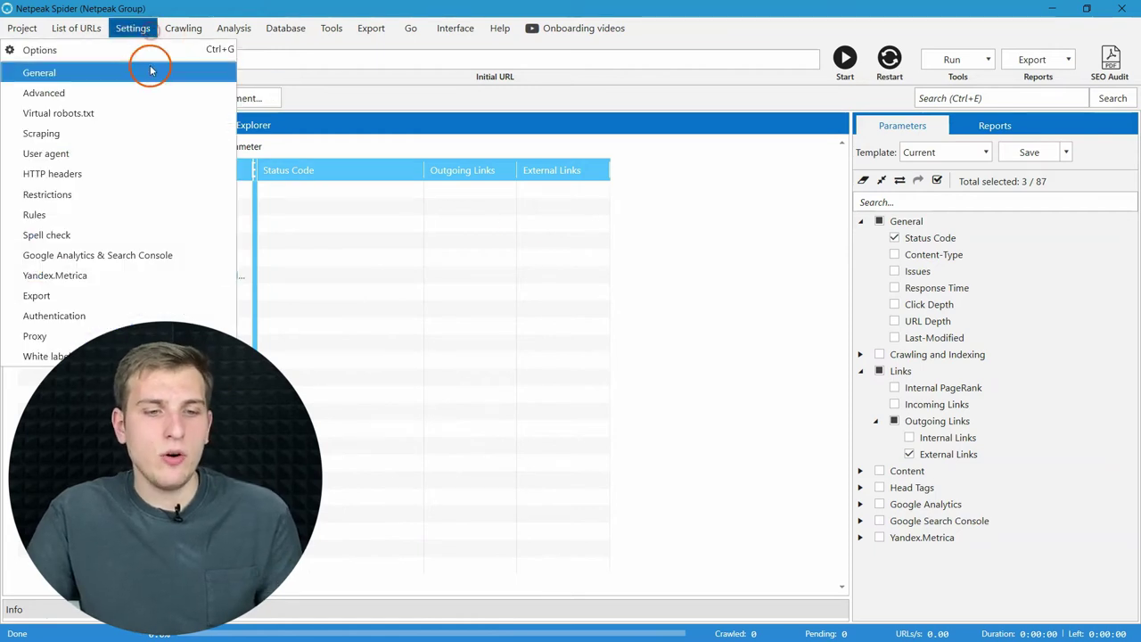
click(150, 72)
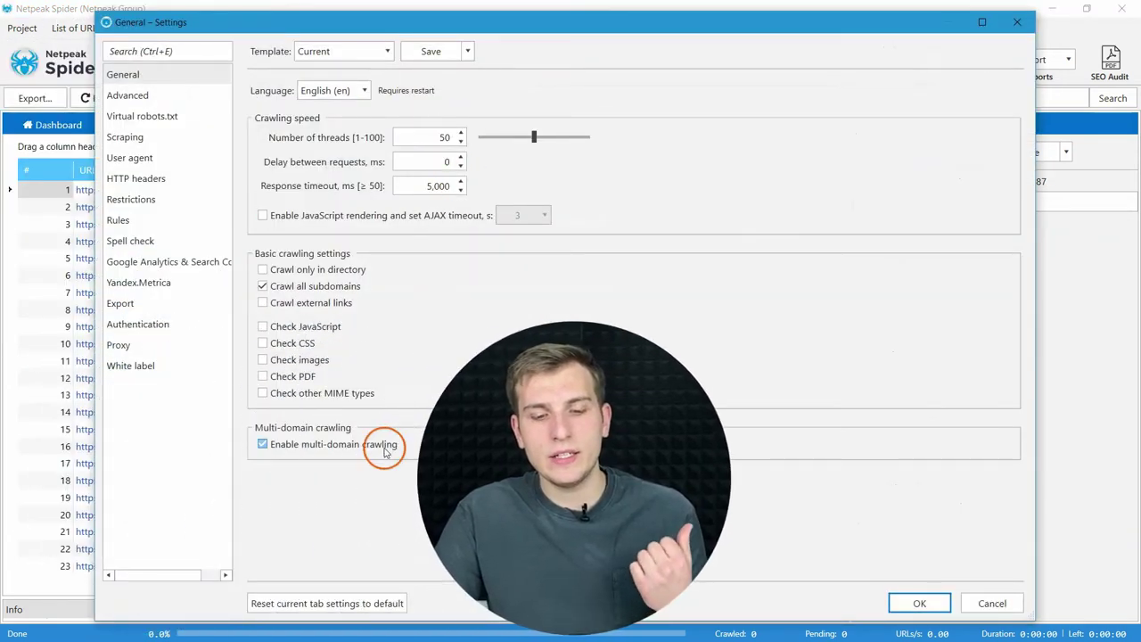
mouse_move(385, 452)
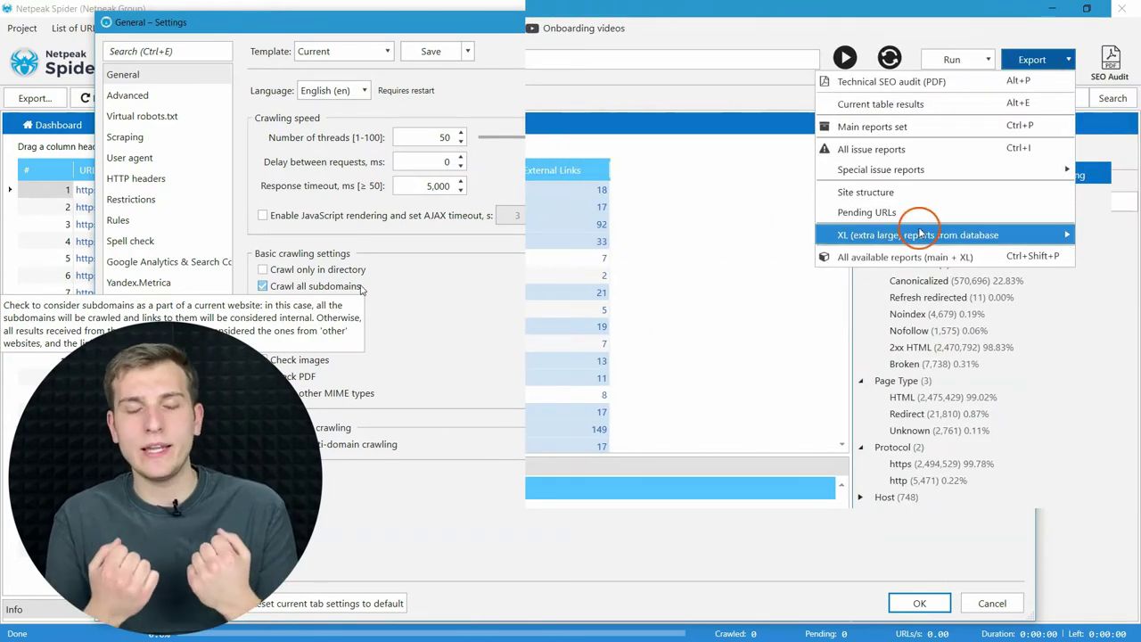
mouse_move(918, 234)
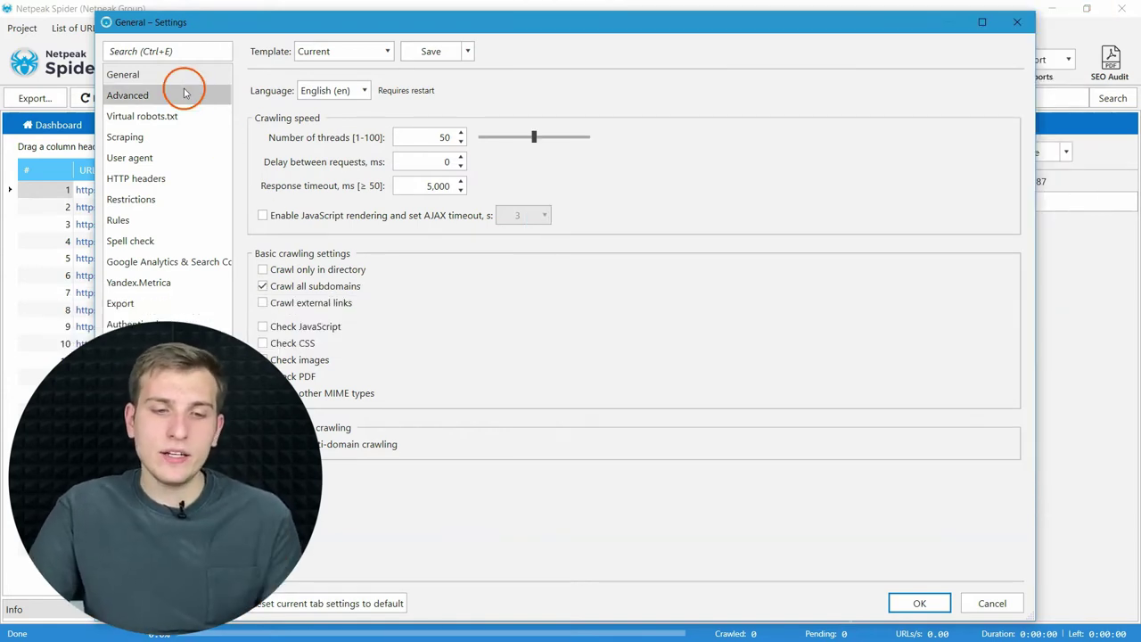
click(181, 93)
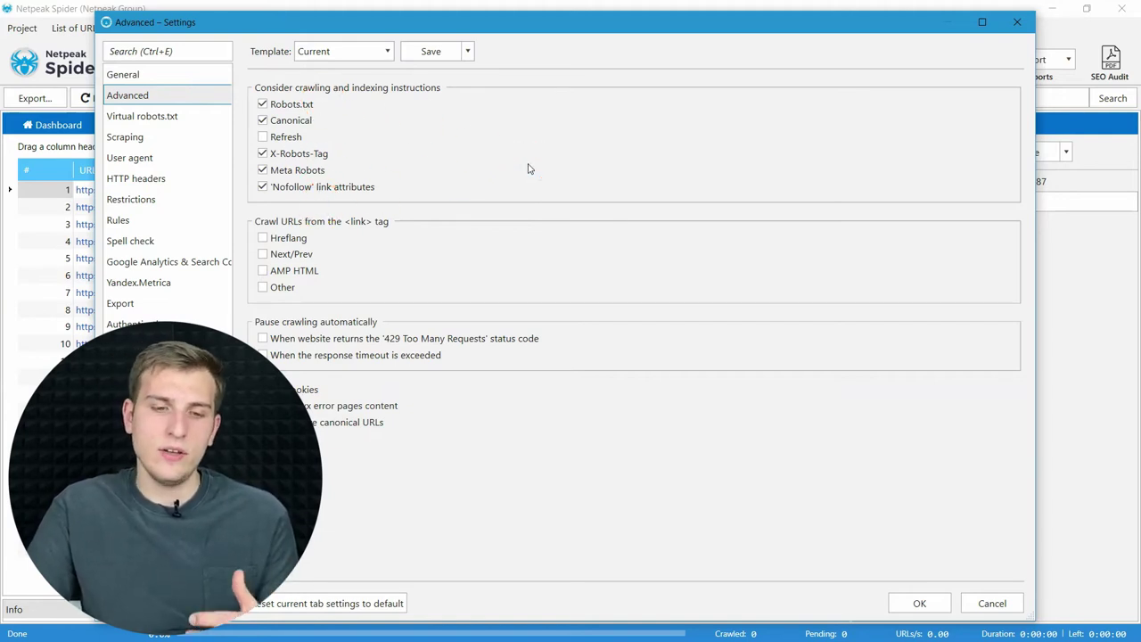
mouse_move(346, 132)
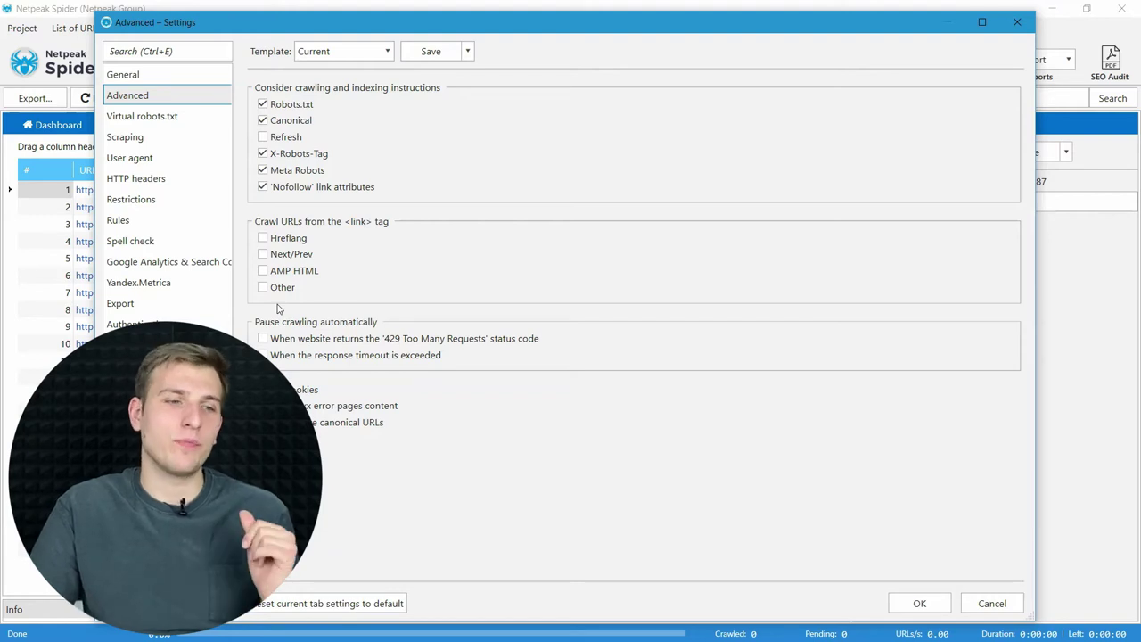
Try a maximum of 1,000,000 crawled URLs in the crawling restrictions, and close the settings without saving.
click(160, 197)
click(448, 127)
click(445, 110)
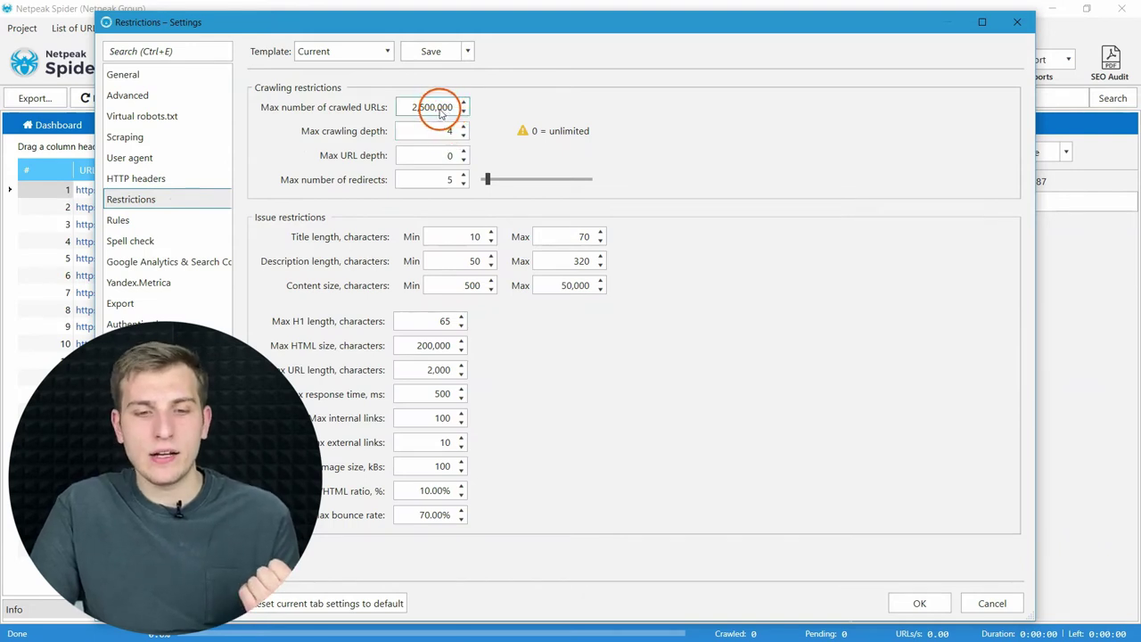
double_click(436, 109)
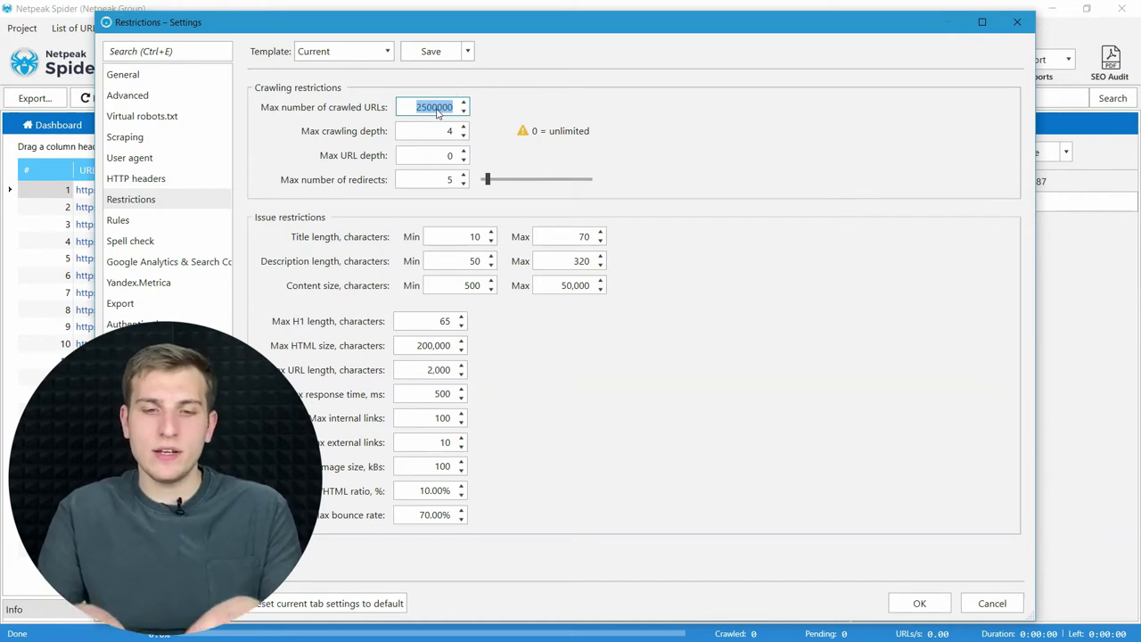
text(100000)
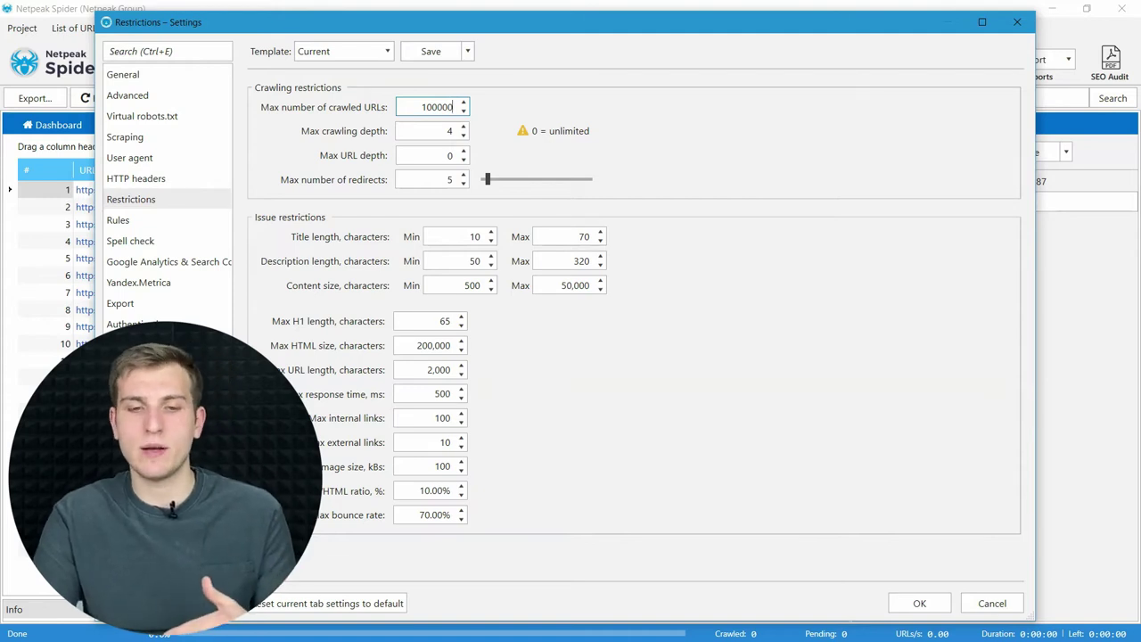
text(0)
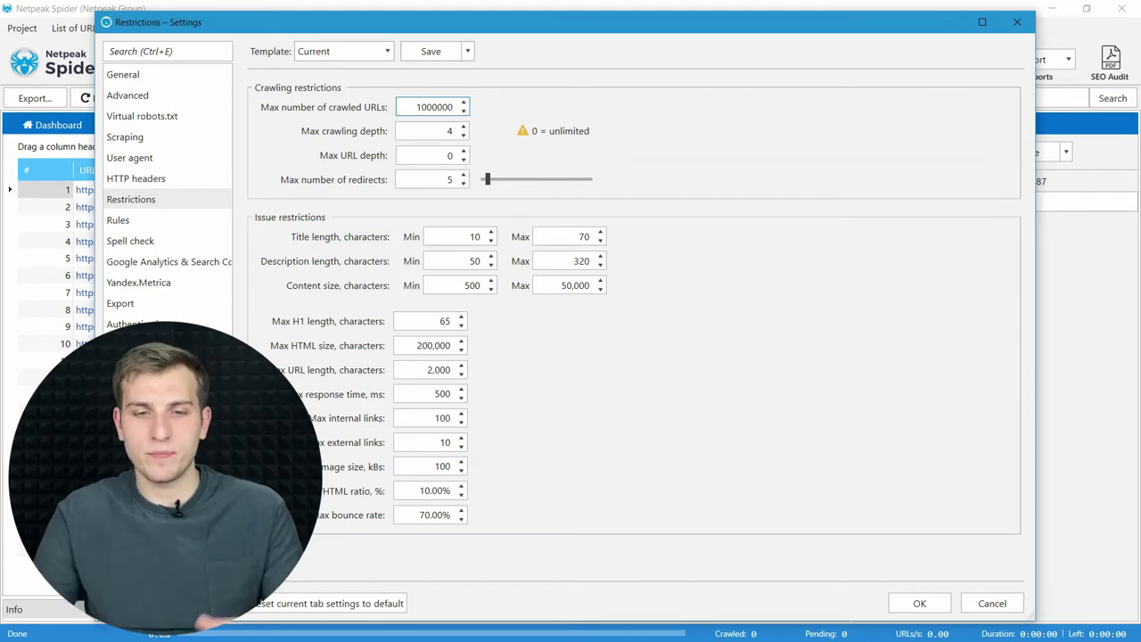
key(ctrl+a)
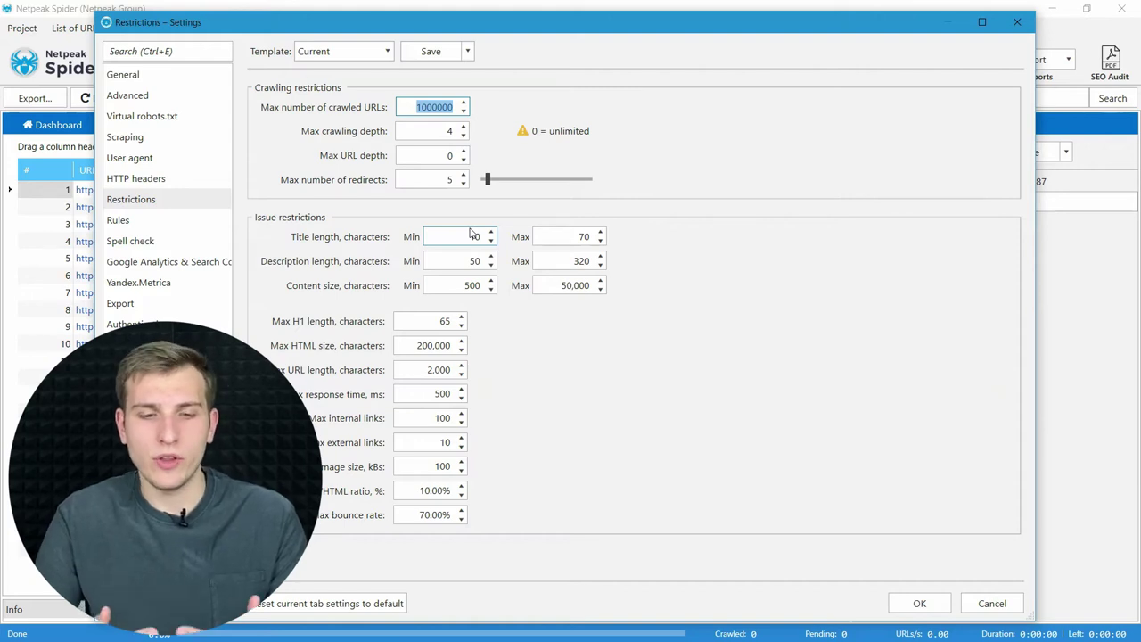
click(1014, 23)
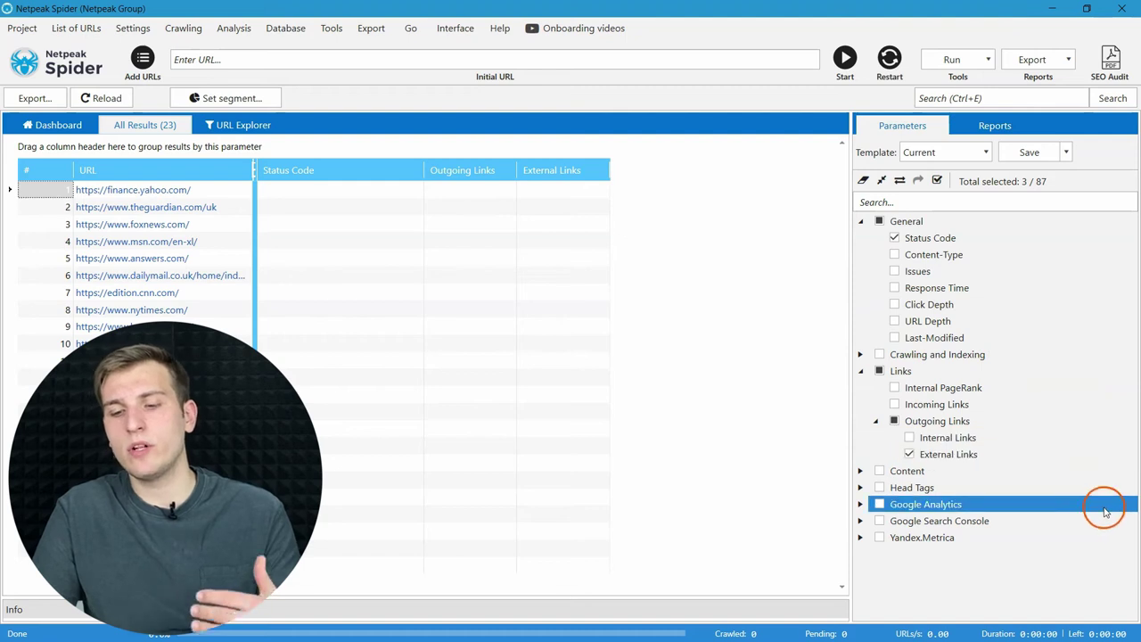
Check the Status Code, Incoming Links and outgoing External Links parameters, and start crawling the listed URLs.
click(1032, 248)
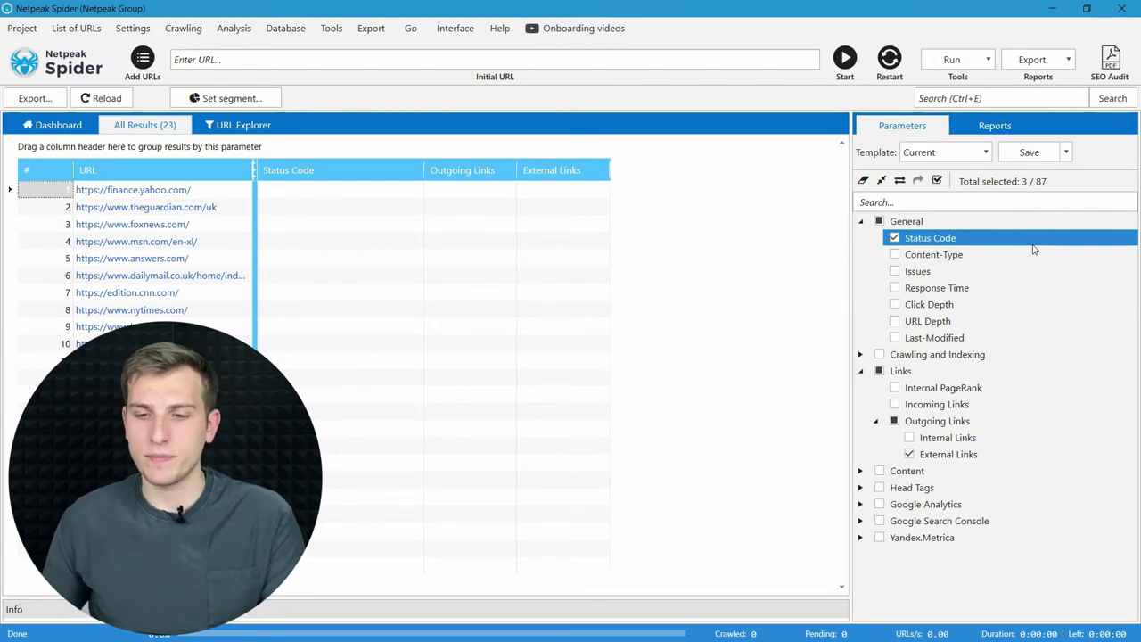
click(1028, 436)
click(1030, 454)
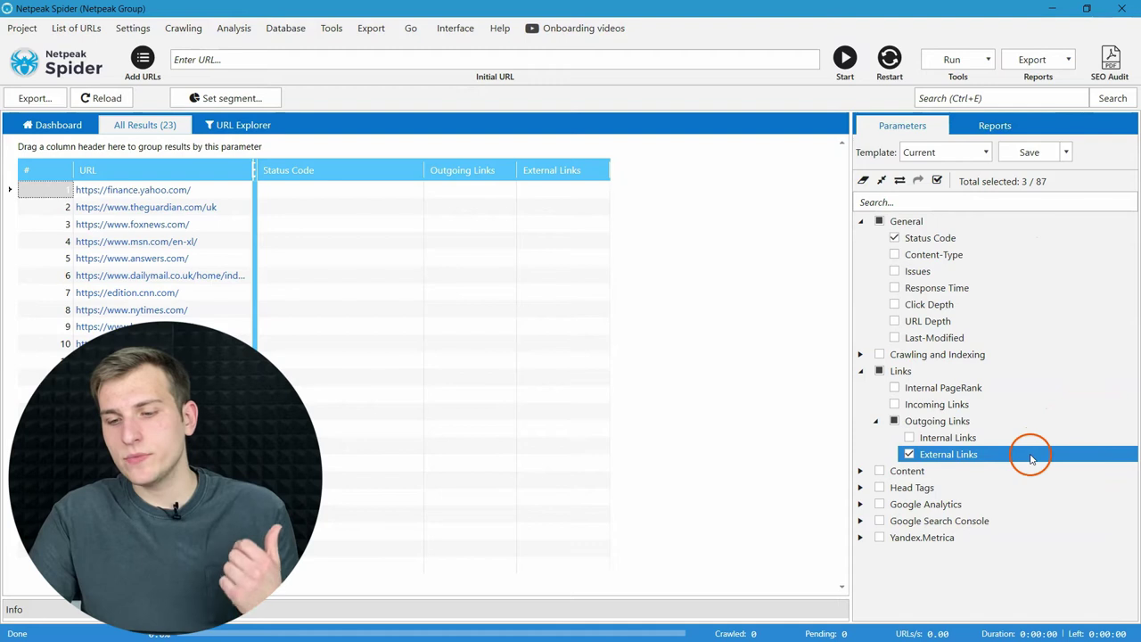
click(908, 454)
click(960, 404)
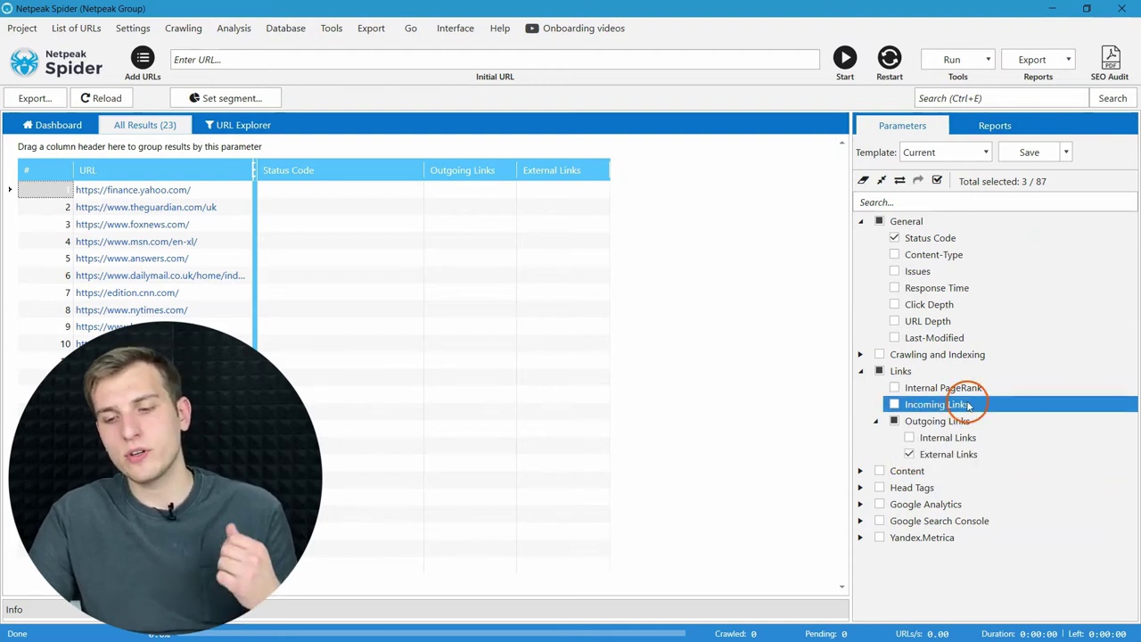
click(967, 421)
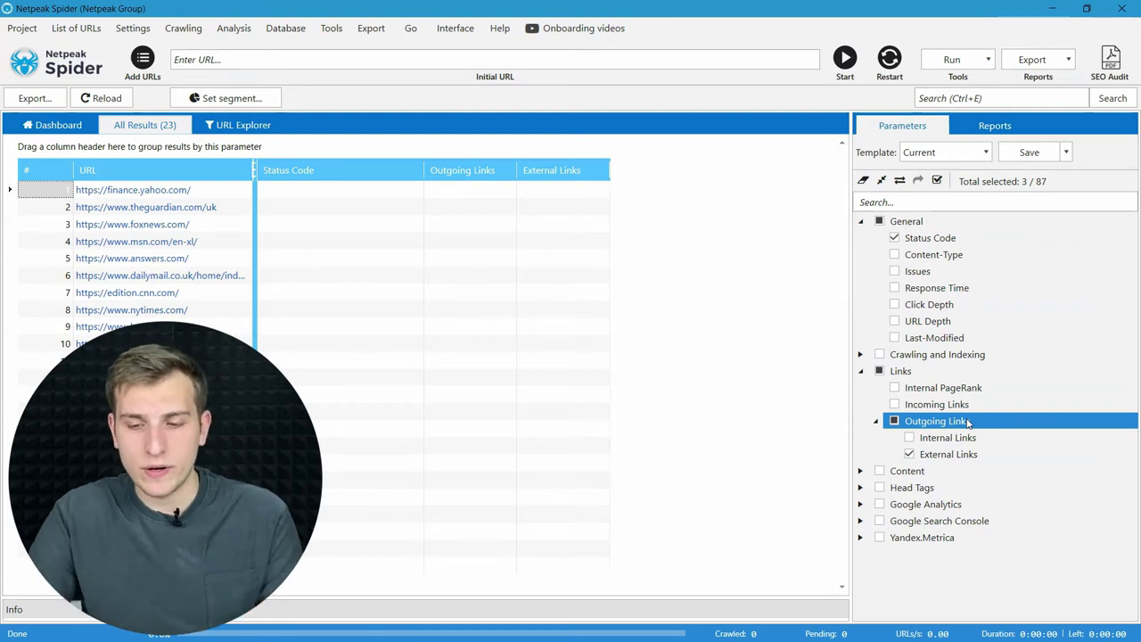
click(912, 438)
click(911, 455)
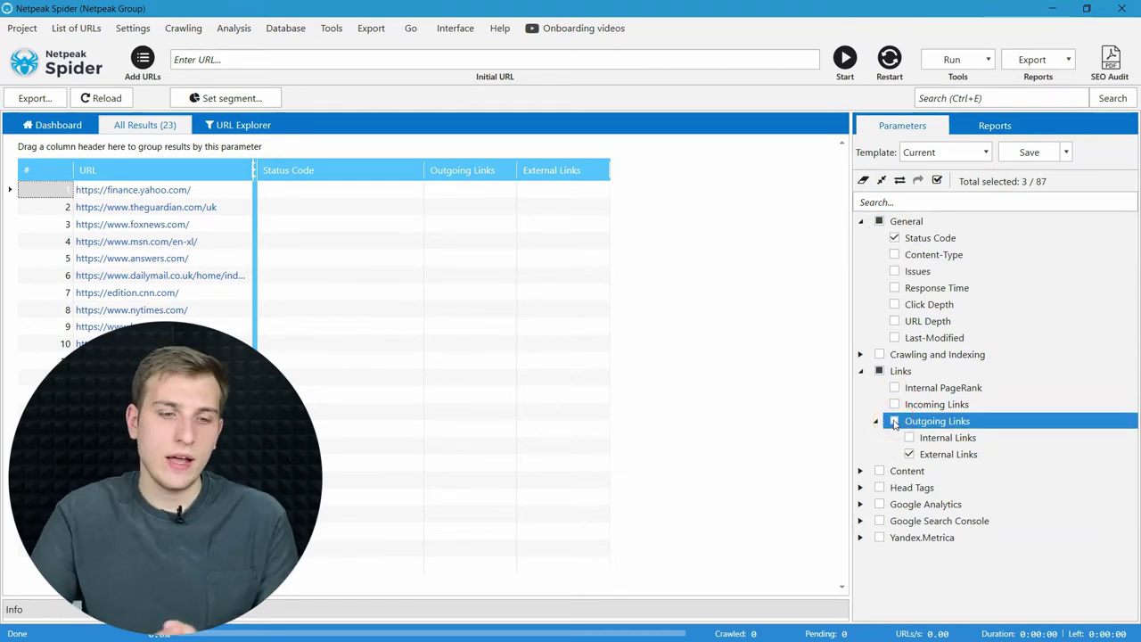
click(848, 76)
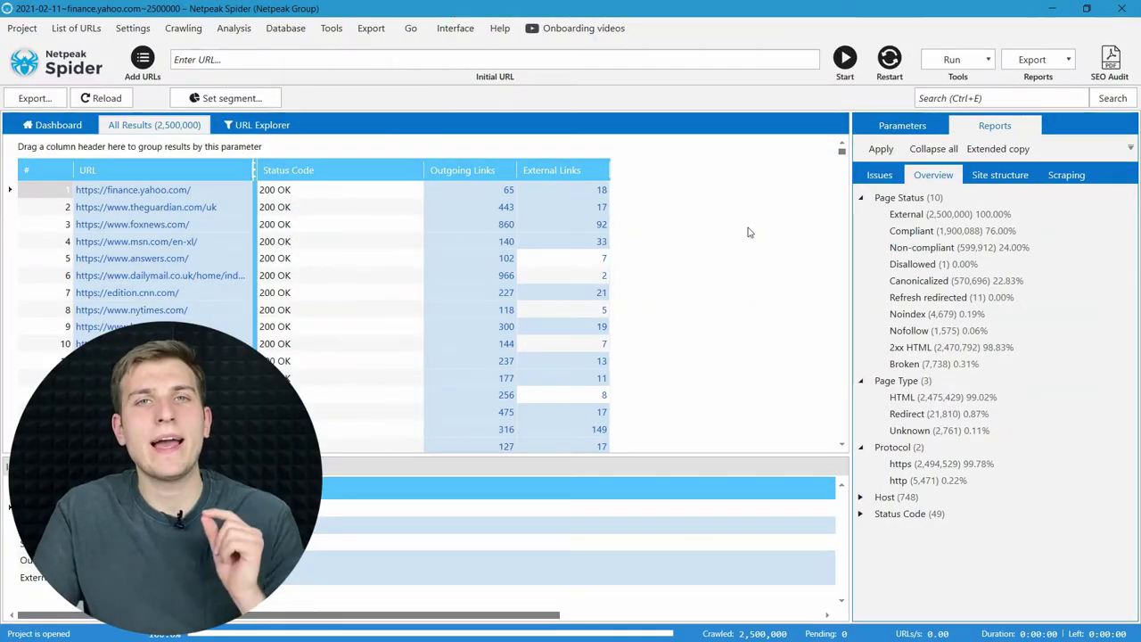
Review the export settings, including the .XLSX file format, and close them.
click(24, 22)
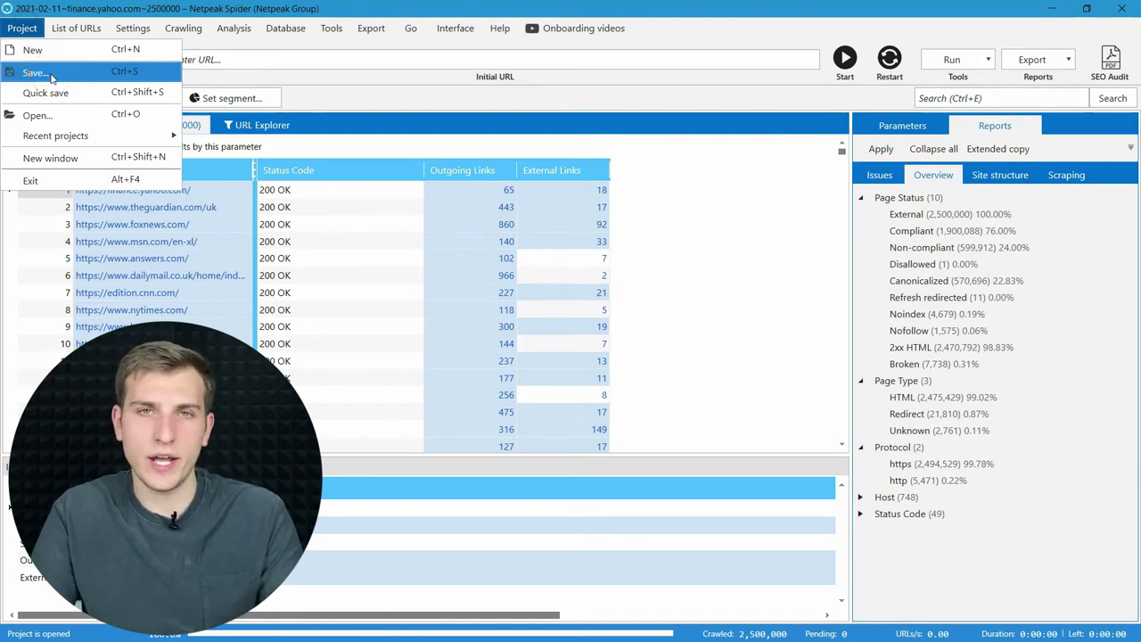
click(134, 29)
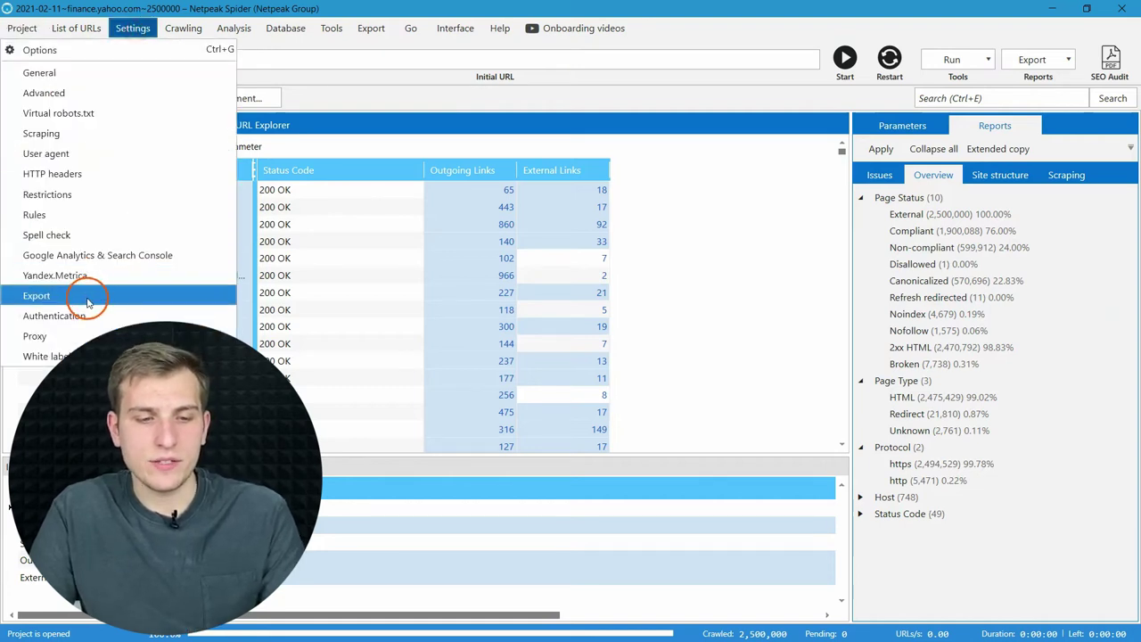
click(86, 297)
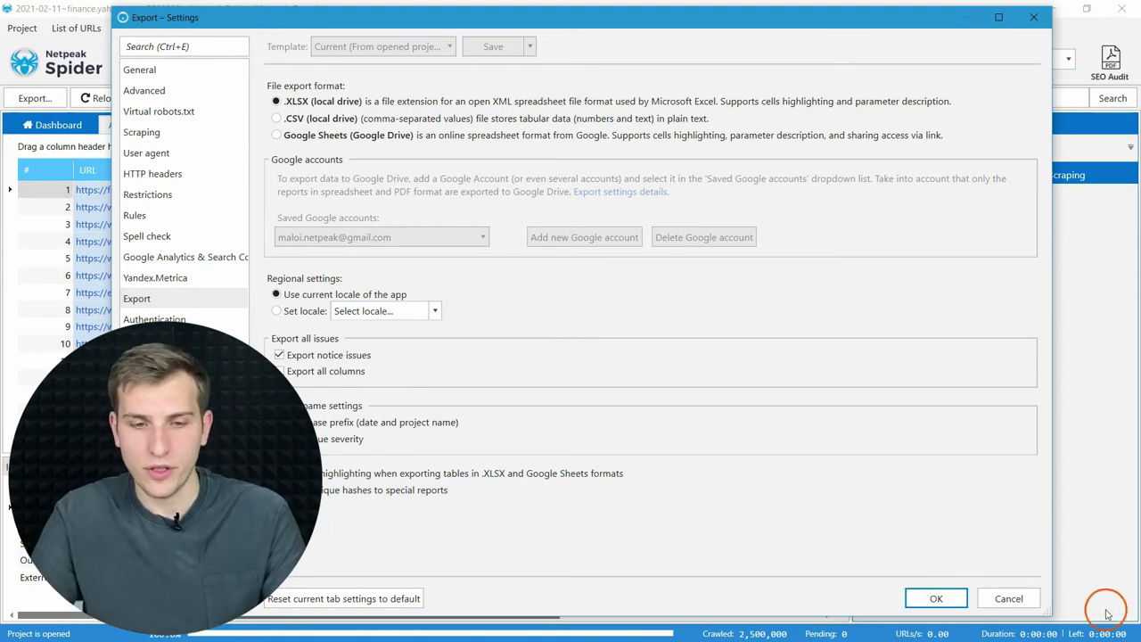
click(936, 598)
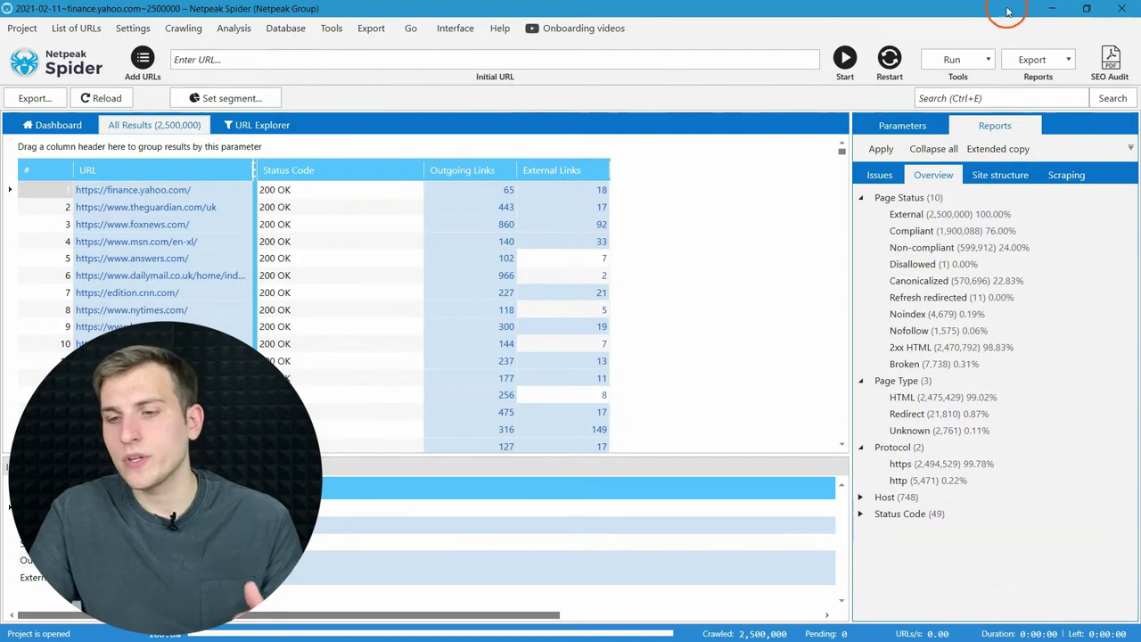
Export the External links (XL) report from the database to the Desktop folder.
click(1032, 59)
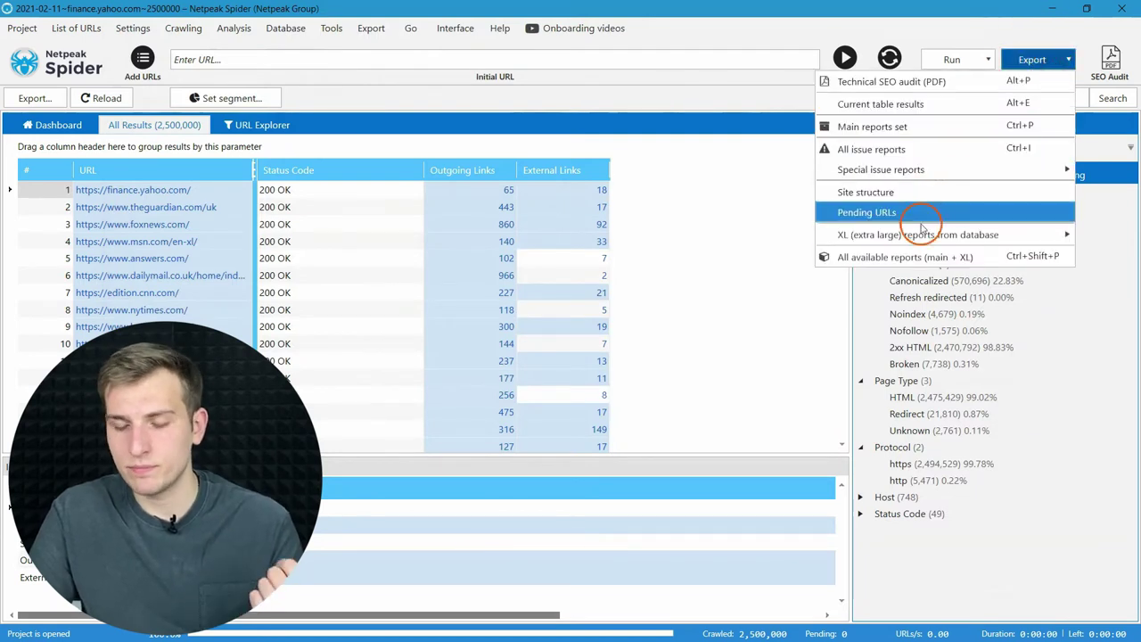
mouse_move(917, 235)
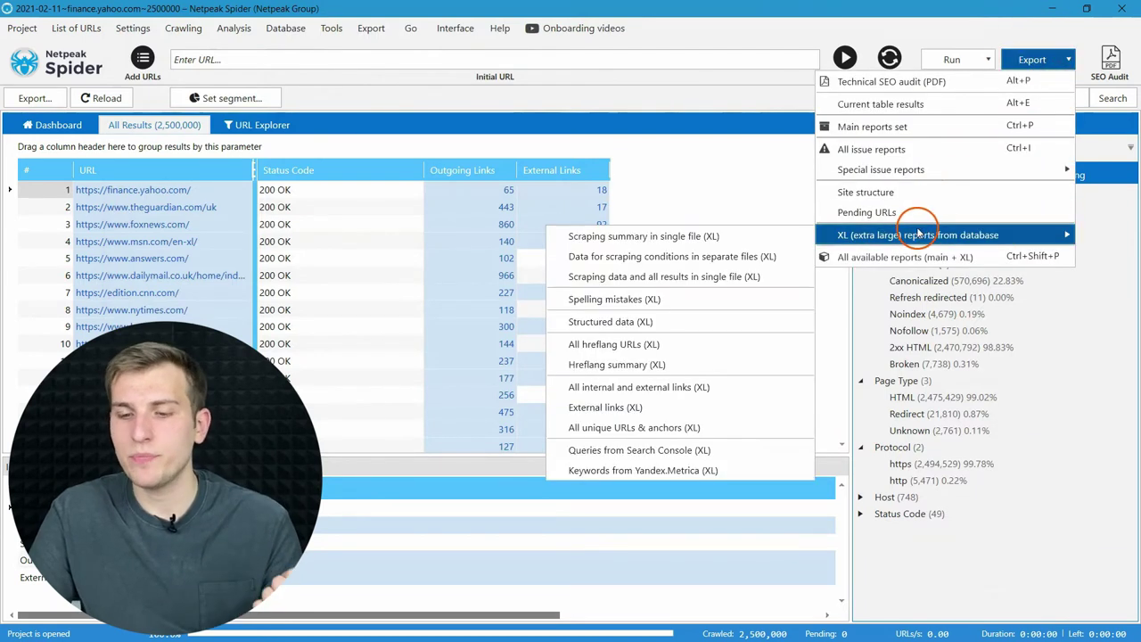
click(655, 406)
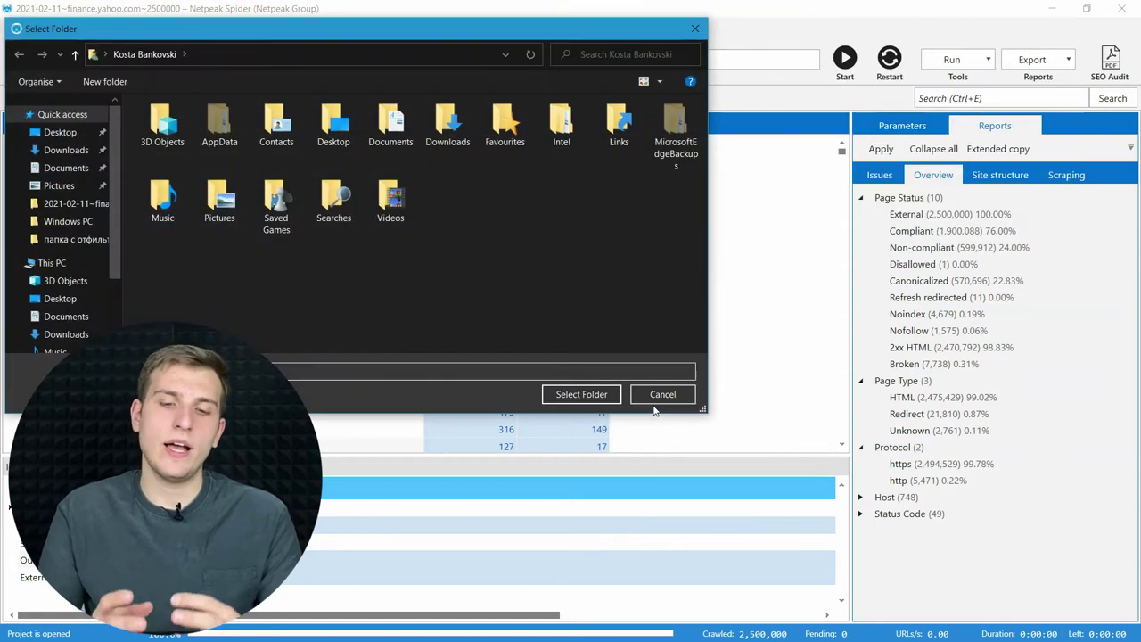
click(61, 133)
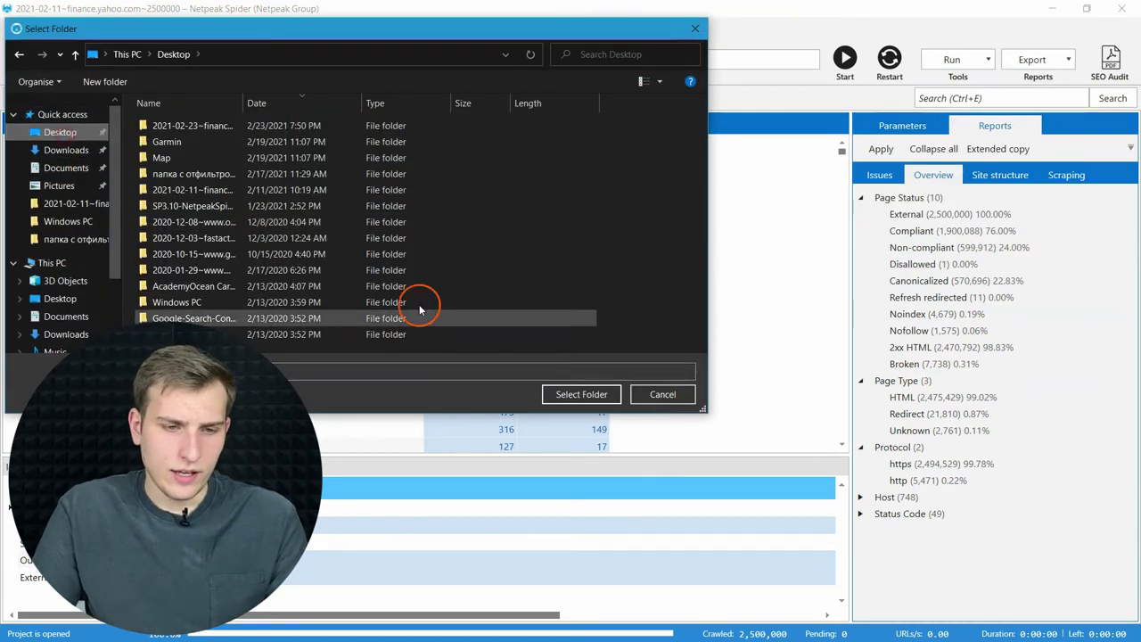
click(581, 394)
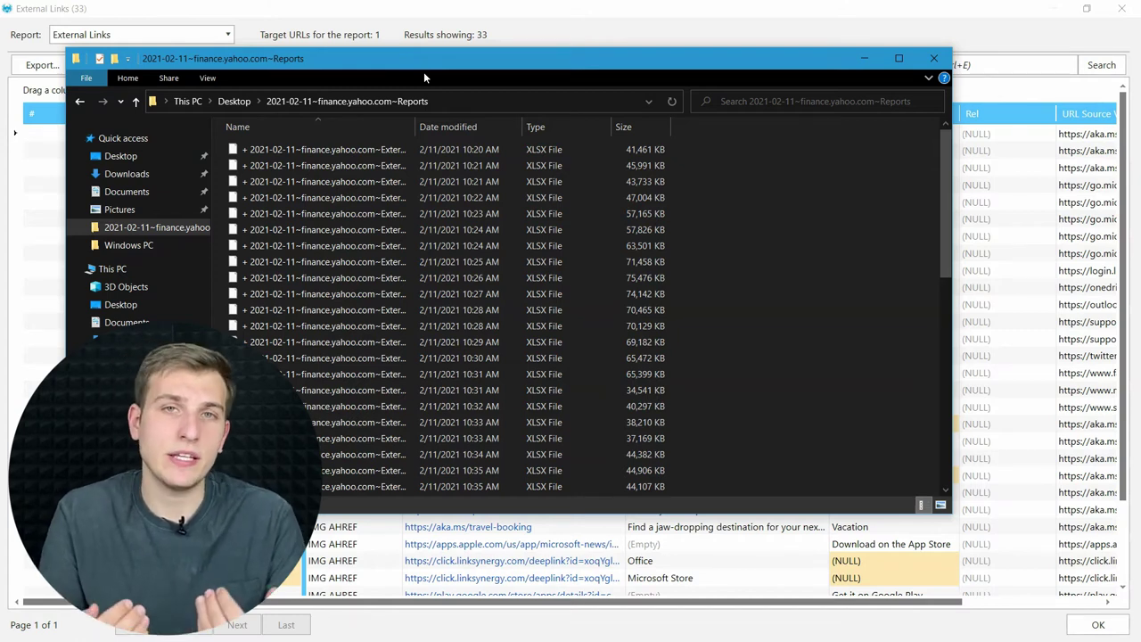
Examine the External Links report for the MSN page, across its columns from Link Type to URL Source View.
click(492, 27)
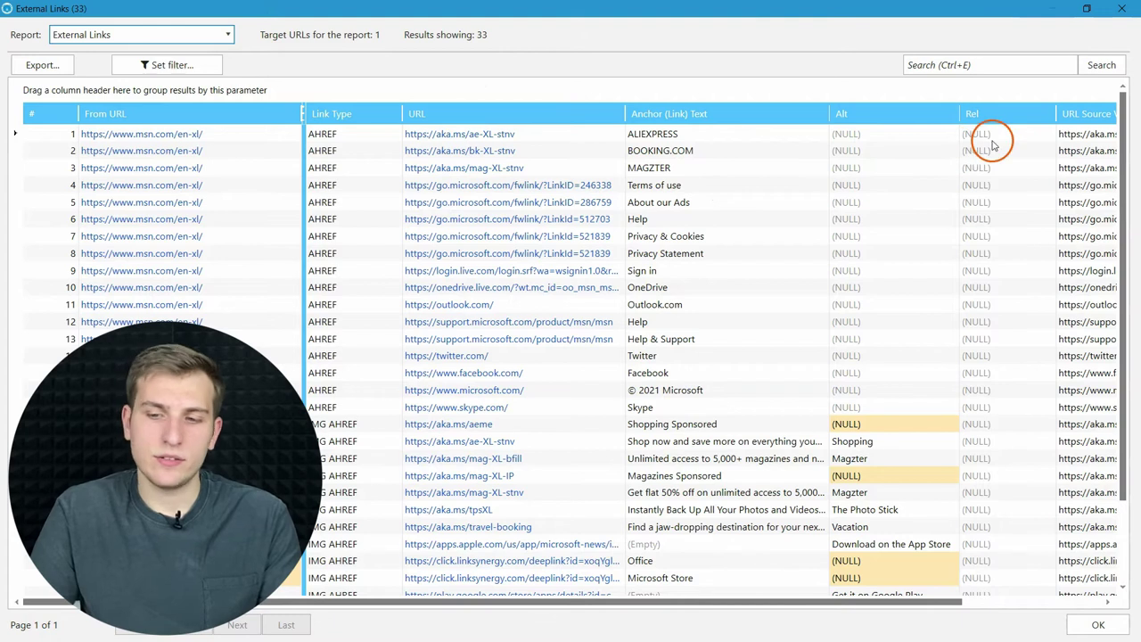
click(483, 601)
drag(483, 601, 754, 603)
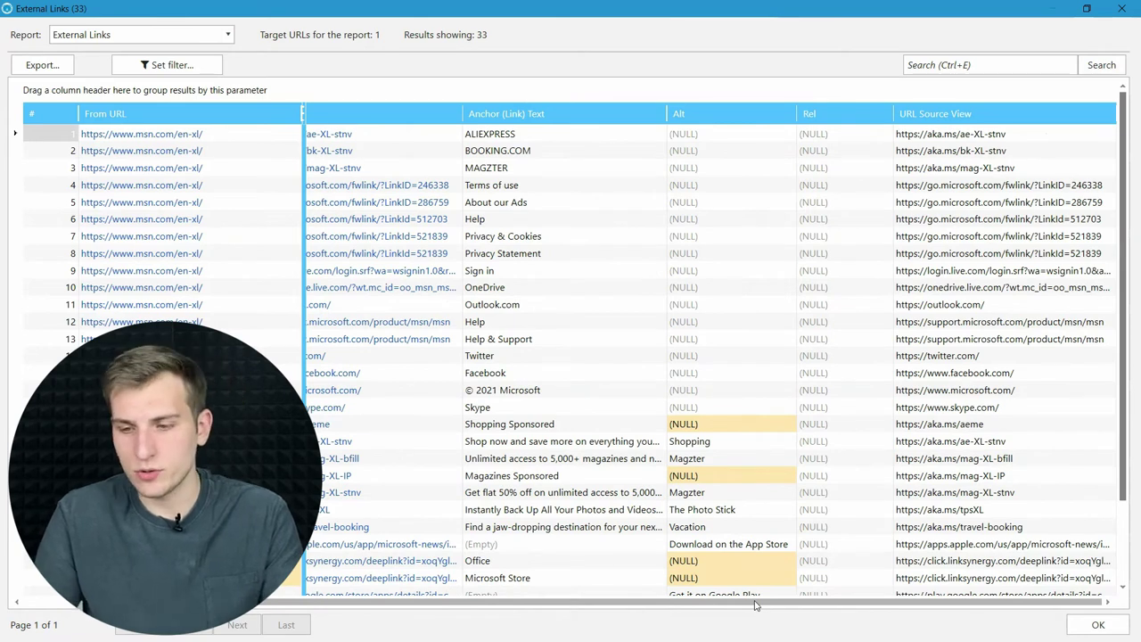
drag(754, 604, 536, 605)
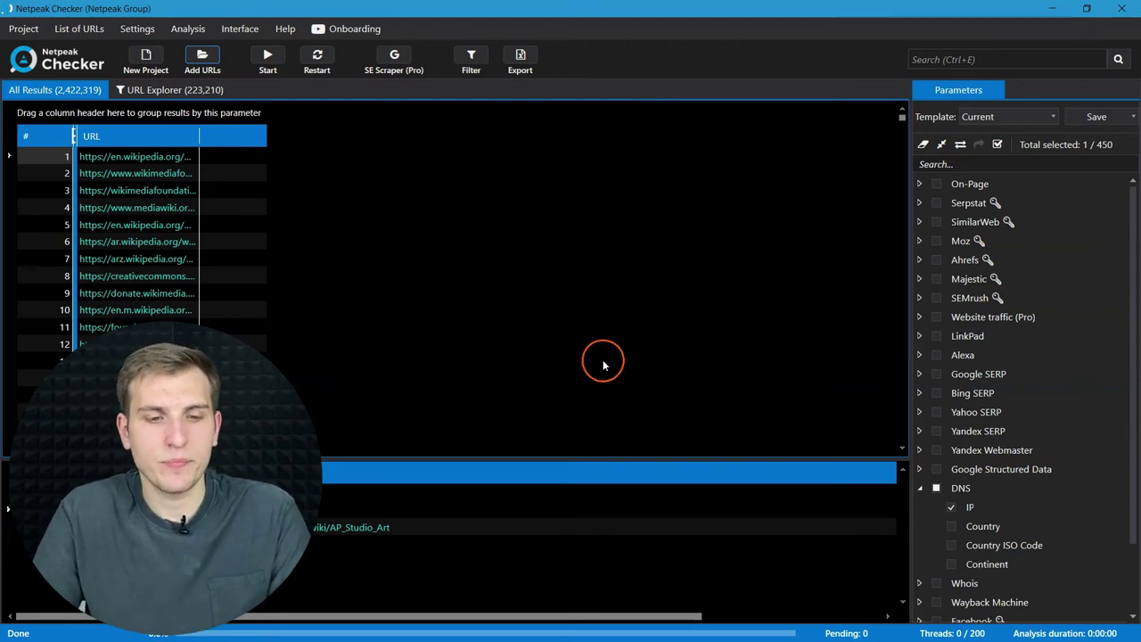
Switch to Netpeak Checker and try to add the first five exported external-link XLSX reports to the URL list.
click(202, 59)
drag(279, 130, 272, 196)
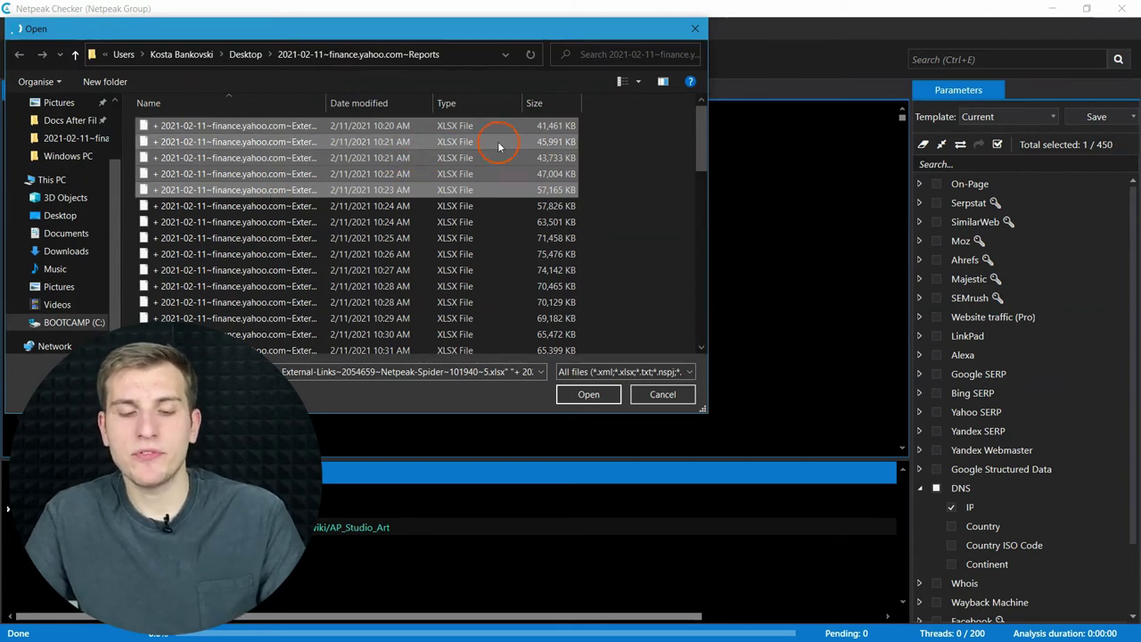
click(663, 394)
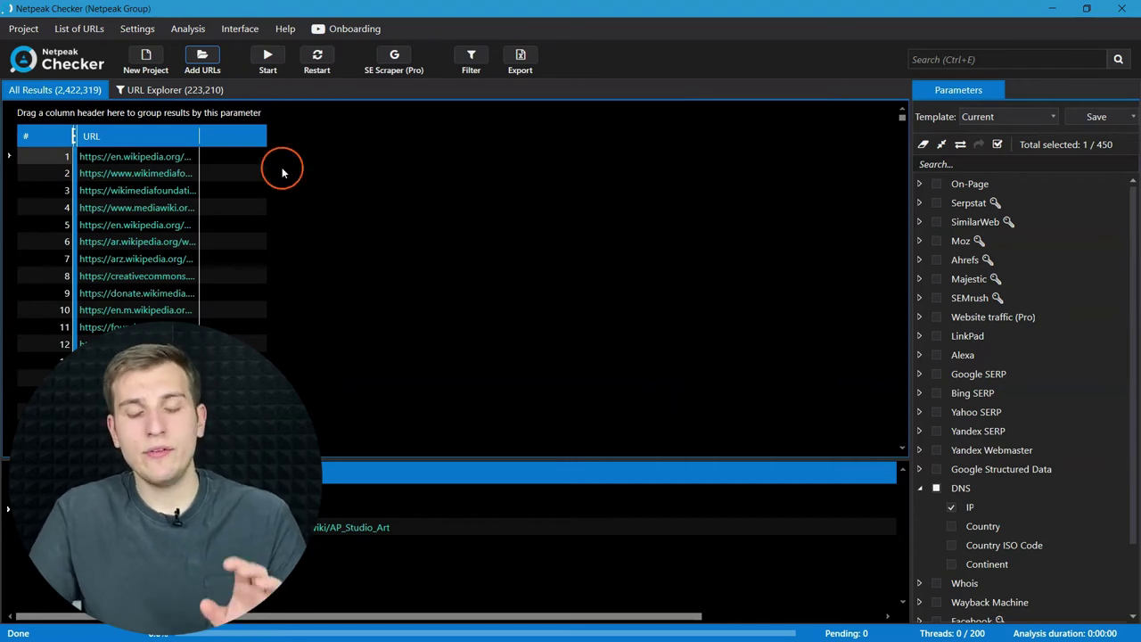
Review the URL Explorer filter that excludes URLs matching the RegExp of popular domains, and close it without changes.
click(198, 92)
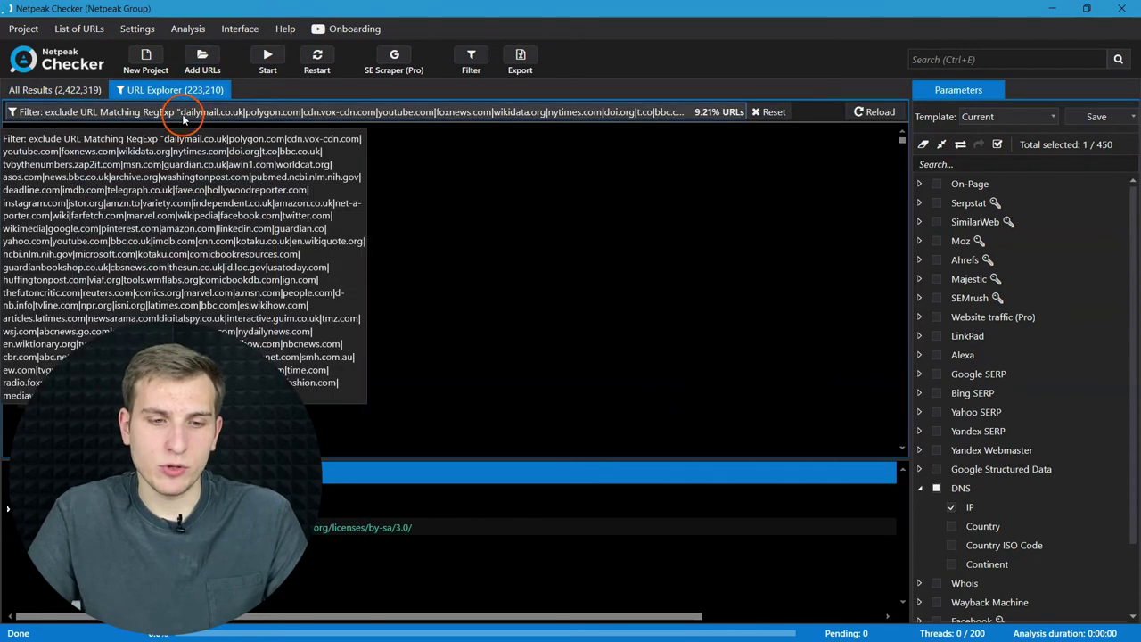
click(163, 112)
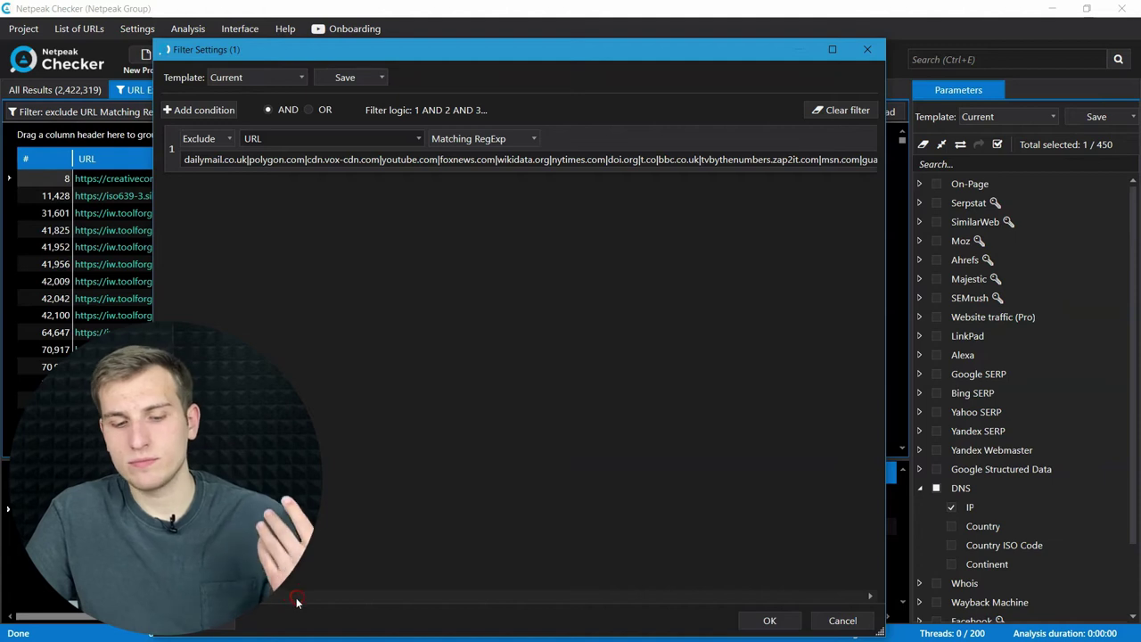
drag(178, 595, 300, 603)
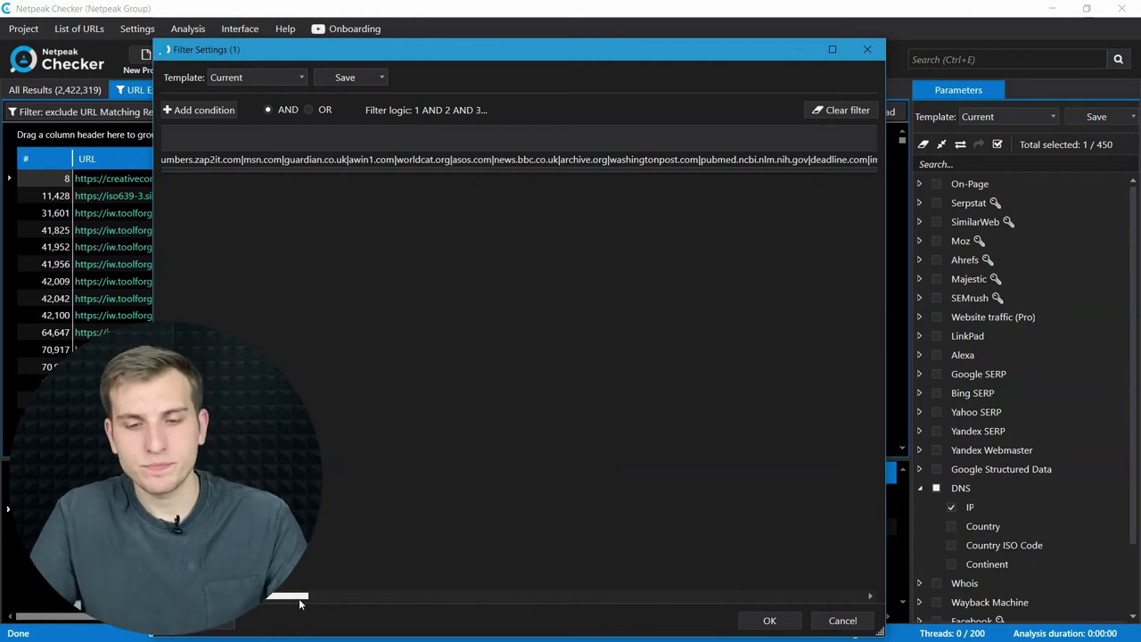
click(449, 540)
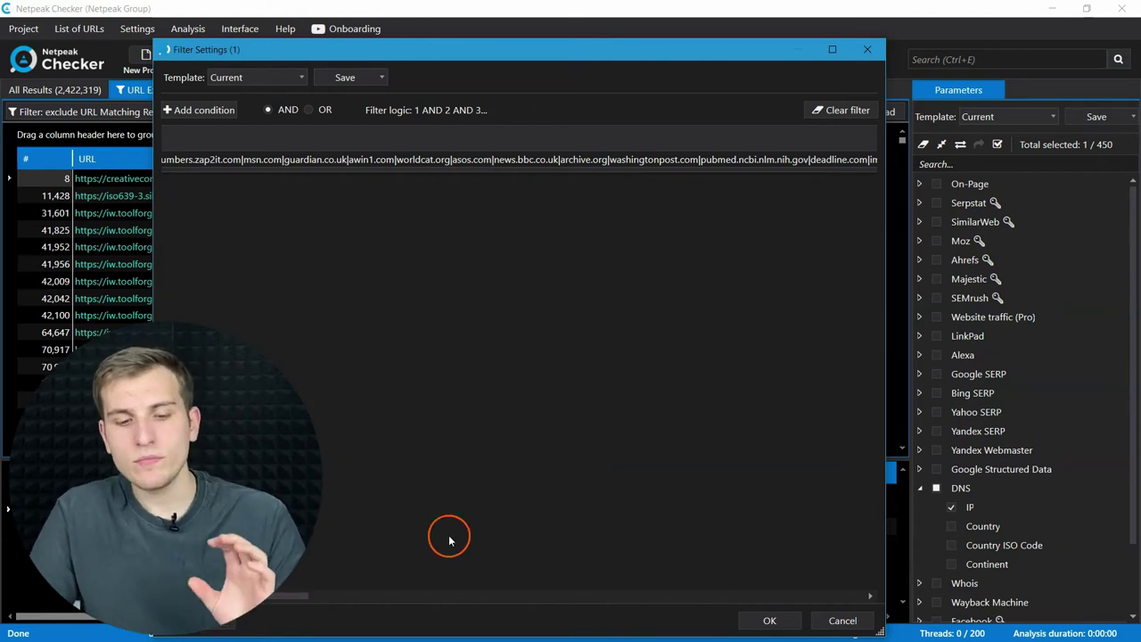
click(842, 621)
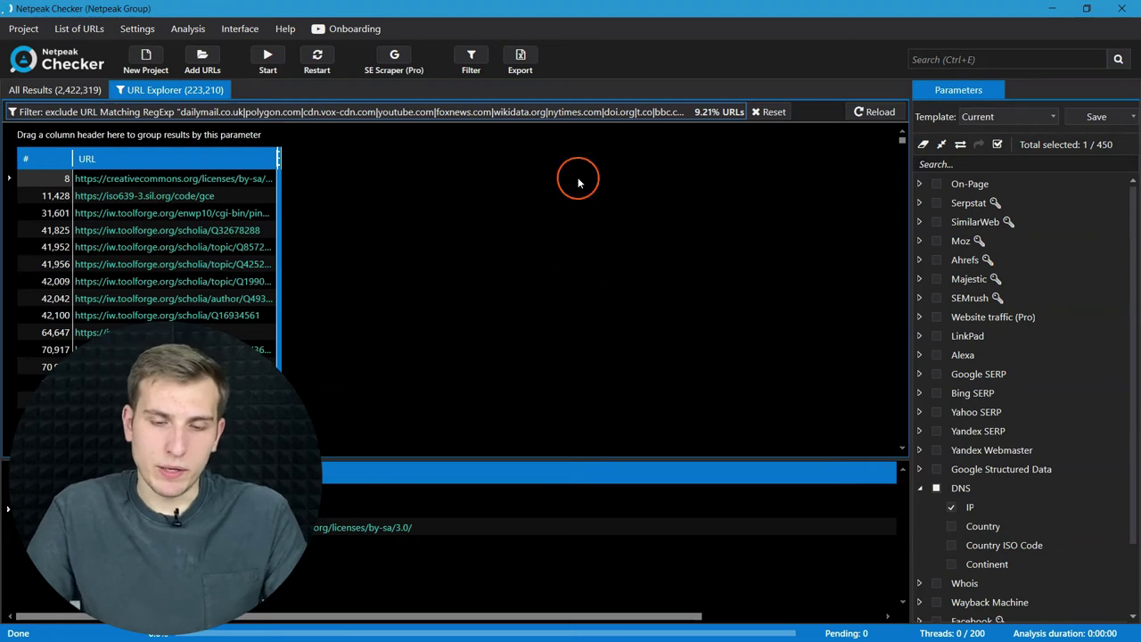
Export the filtered URLs and load all XLSX files from the Docs After Filtering folder into Netpeak Checker.
click(523, 55)
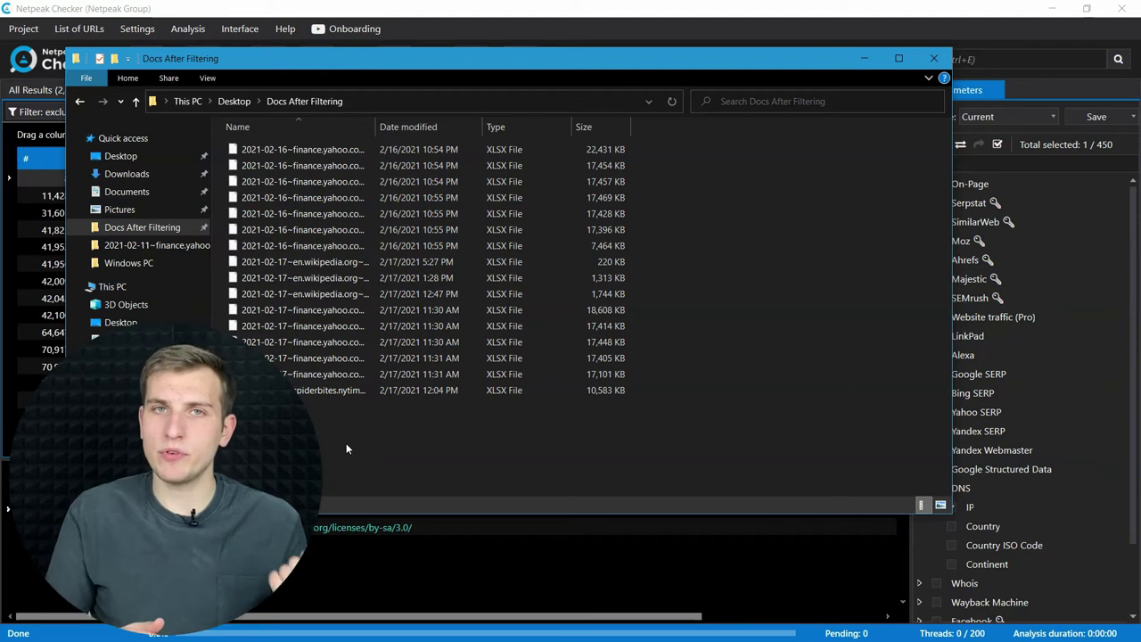
click(346, 443)
drag(346, 443, 334, 143)
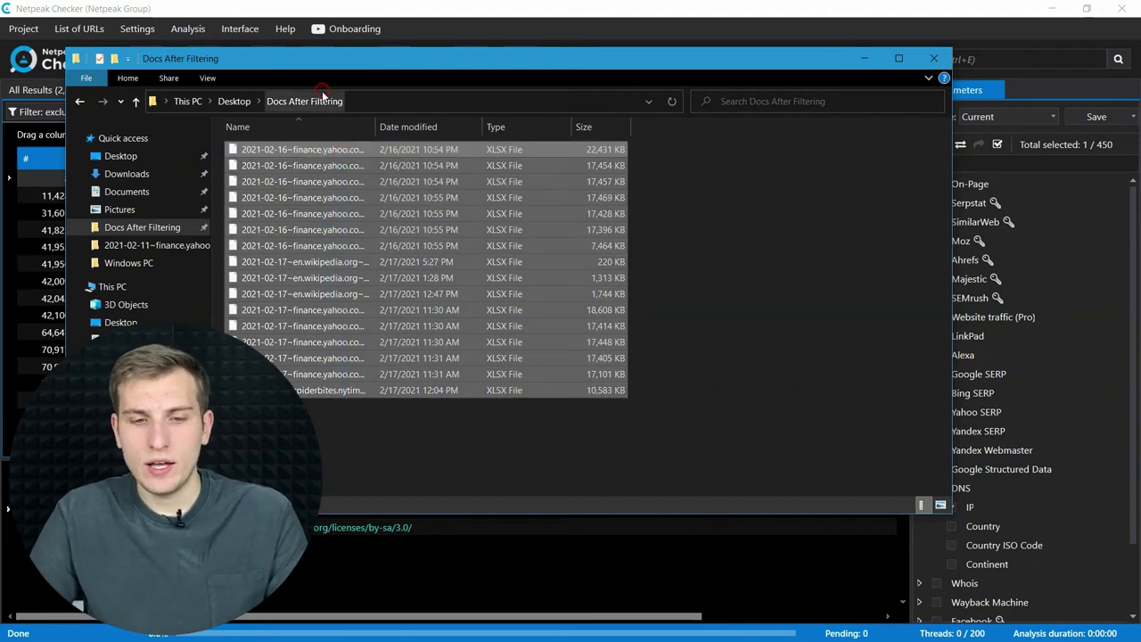
drag(323, 230, 53, 202)
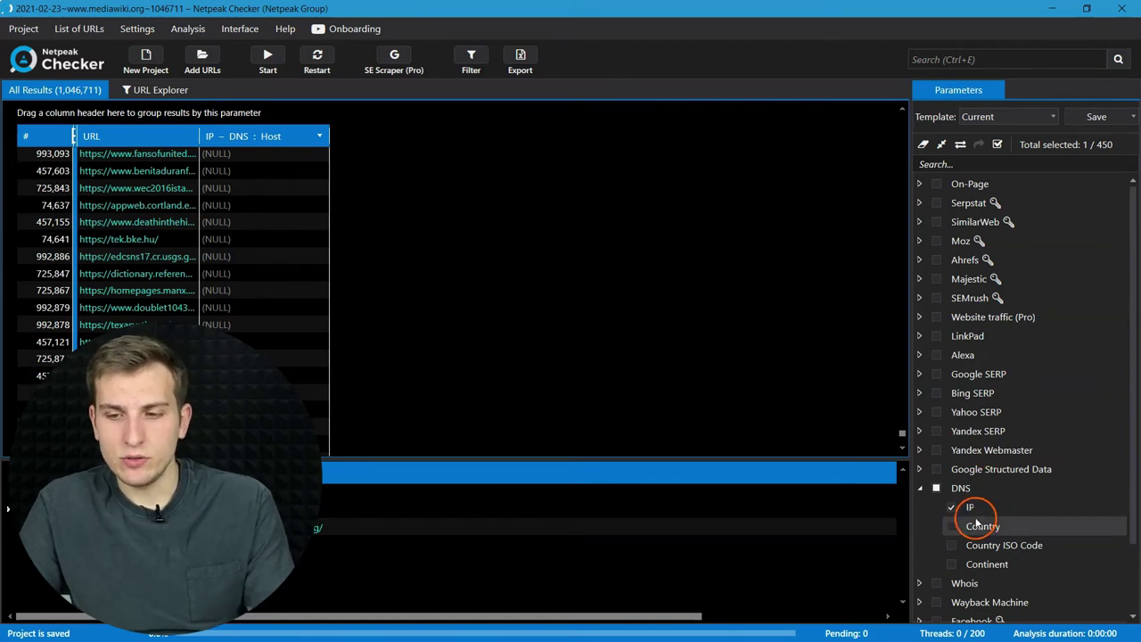
Check the maximum number of threads in the general settings and confirm the dialog.
click(137, 31)
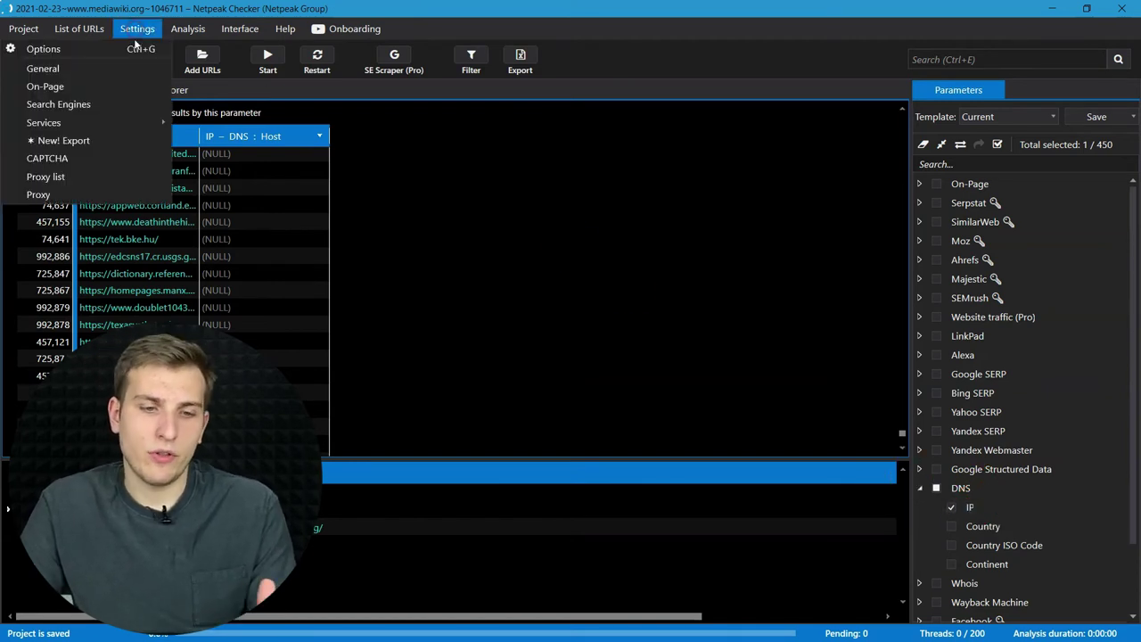
click(126, 67)
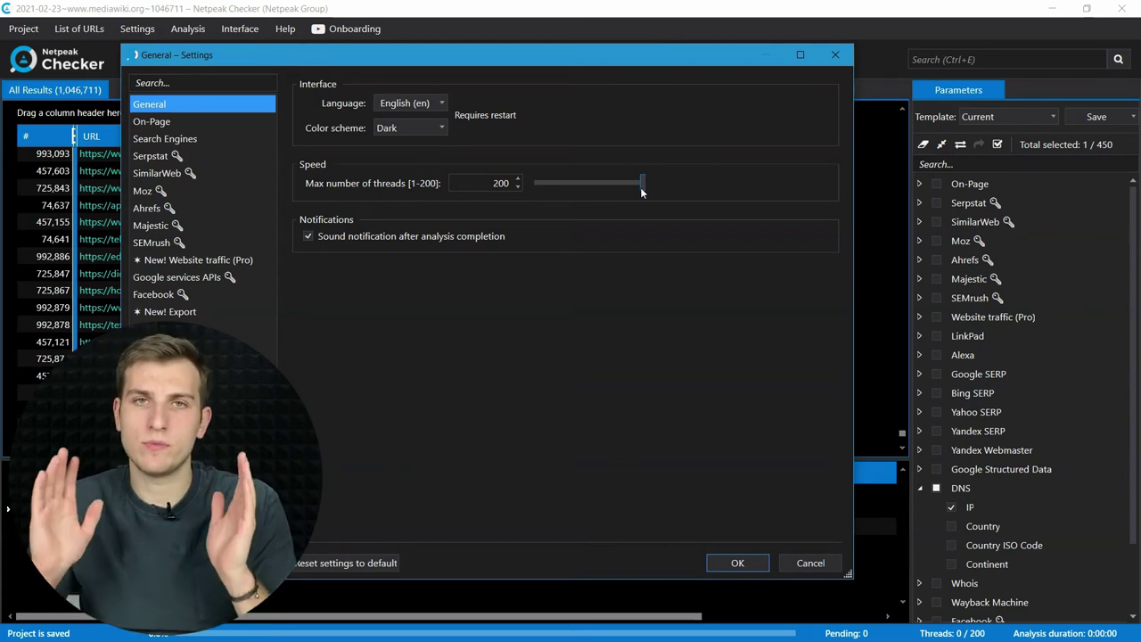
click(731, 560)
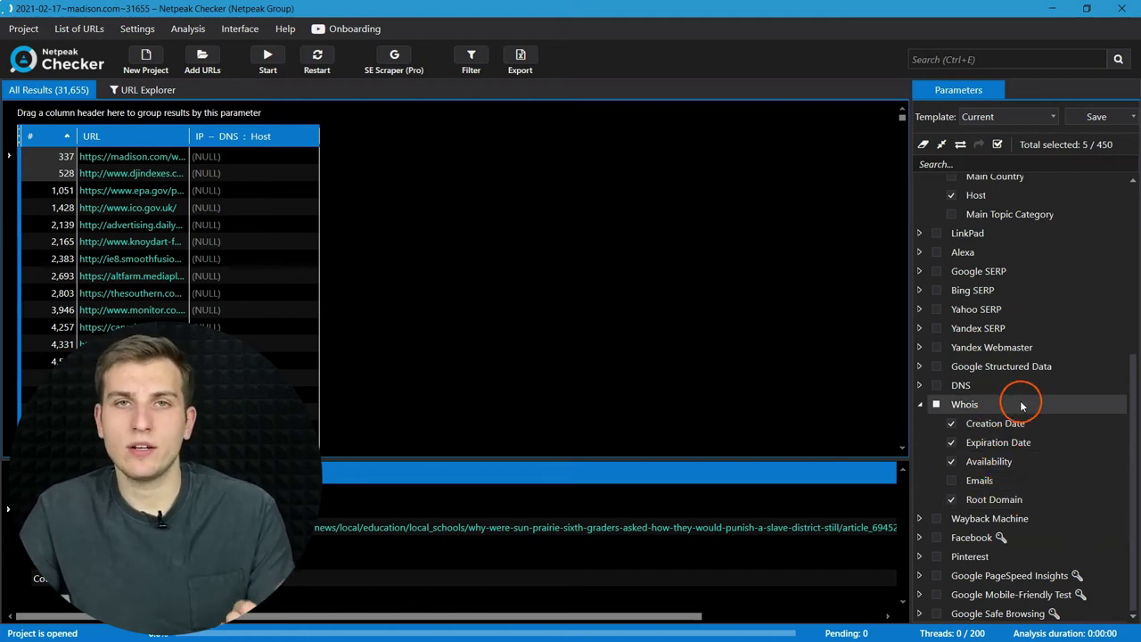
Check the selected Whois parameters and the Website traffic (Pro) Host parameter, and start the analysis of the listed URLs.
scroll(1025, 401, up, 1)
scroll(1025, 401, up, 3)
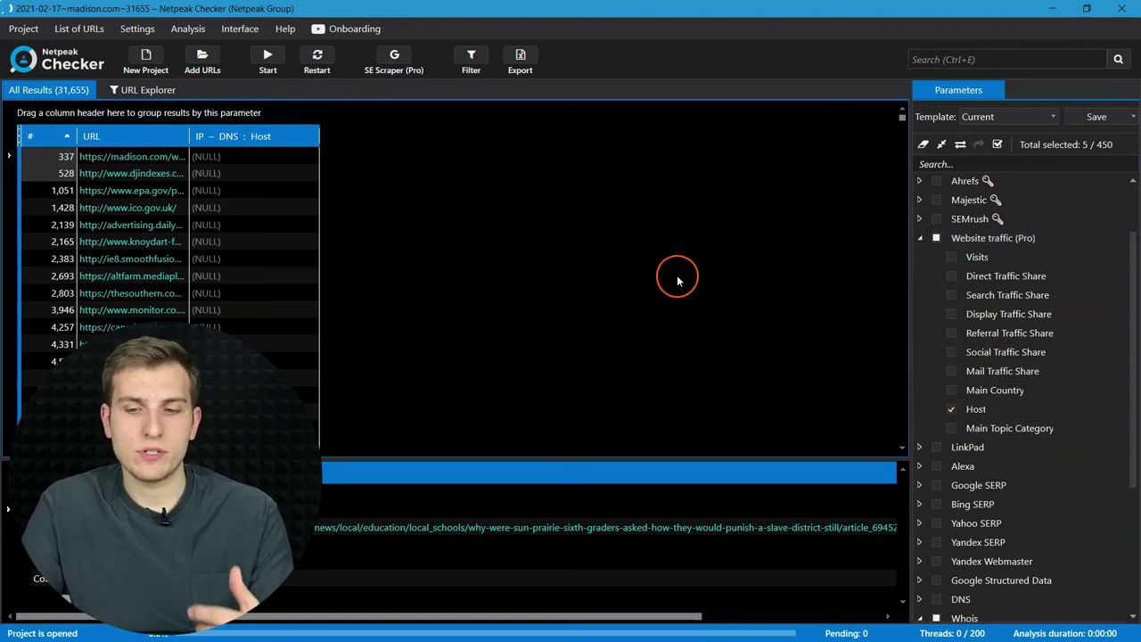
click(267, 49)
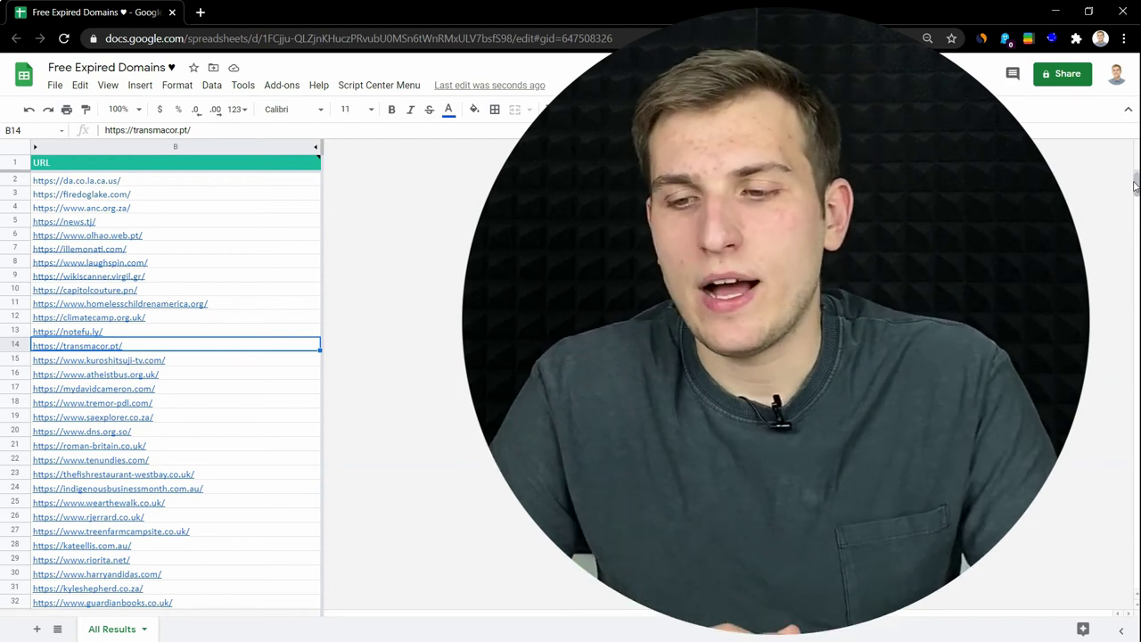
Switch to the Free Expired Domains spreadsheet in Google Sheets and unhide columns C to V beside the URLs.
drag(1135, 185, 1042, 152)
click(176, 162)
click(80, 248)
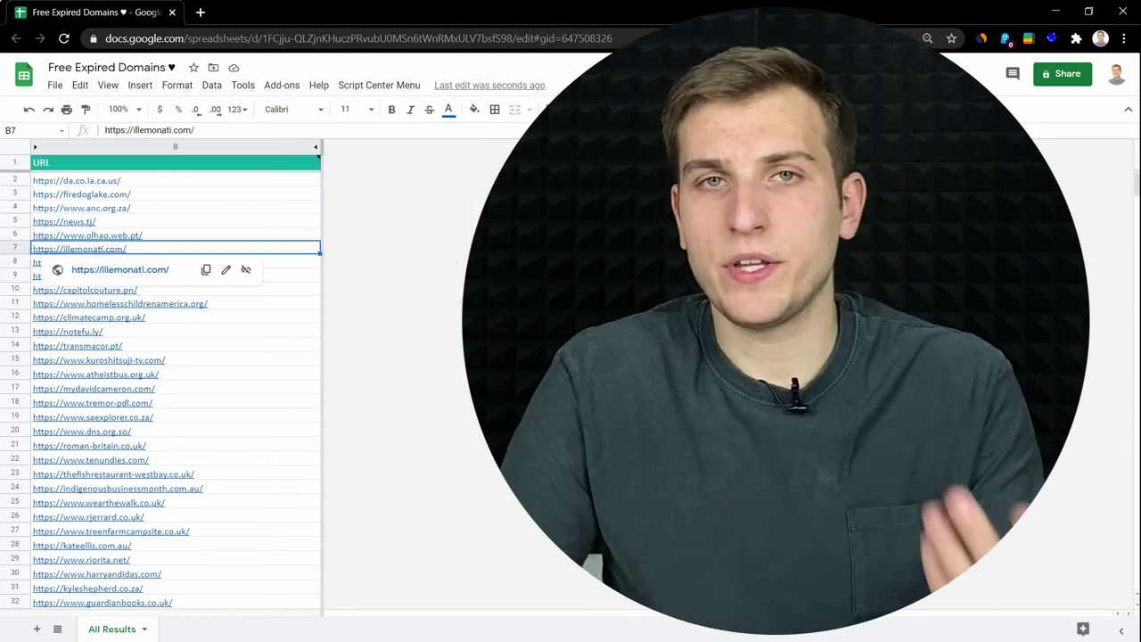
click(316, 149)
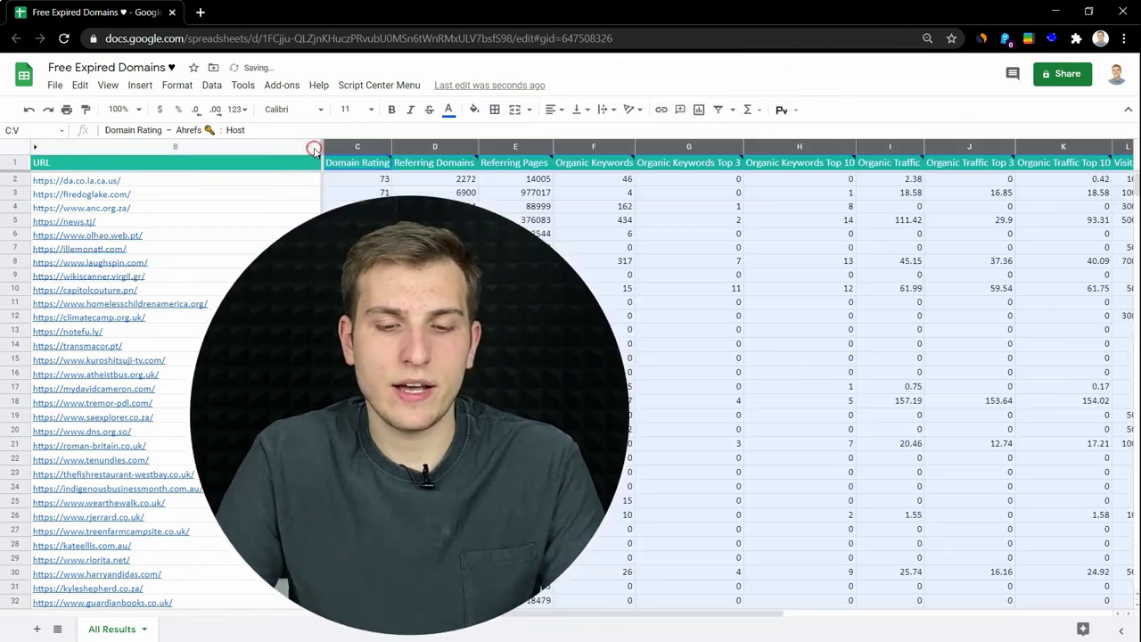
Examine the domain rating, referring domains, organic keywords, organic traffic and visits columns for the expired domains.
click(446, 278)
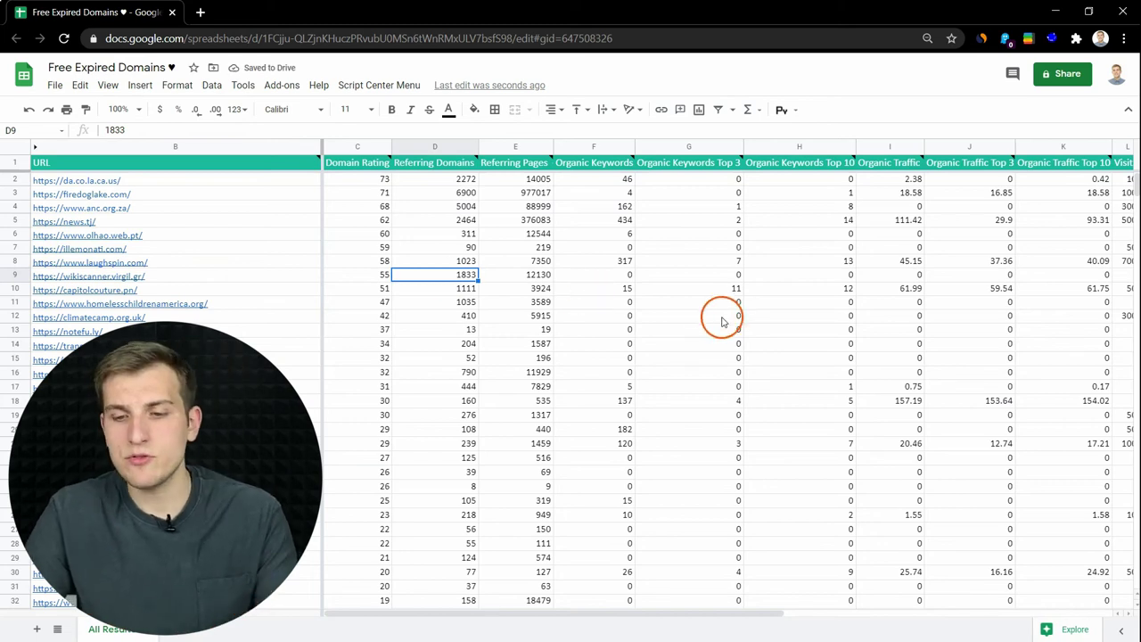
drag(705, 611, 831, 615)
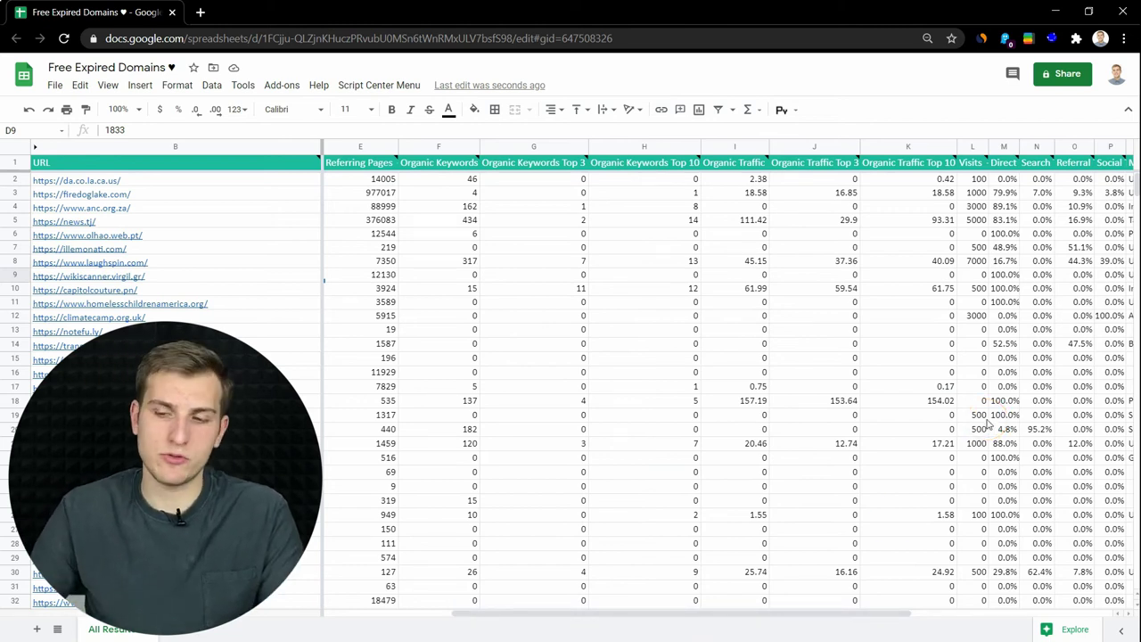
drag(743, 614, 532, 613)
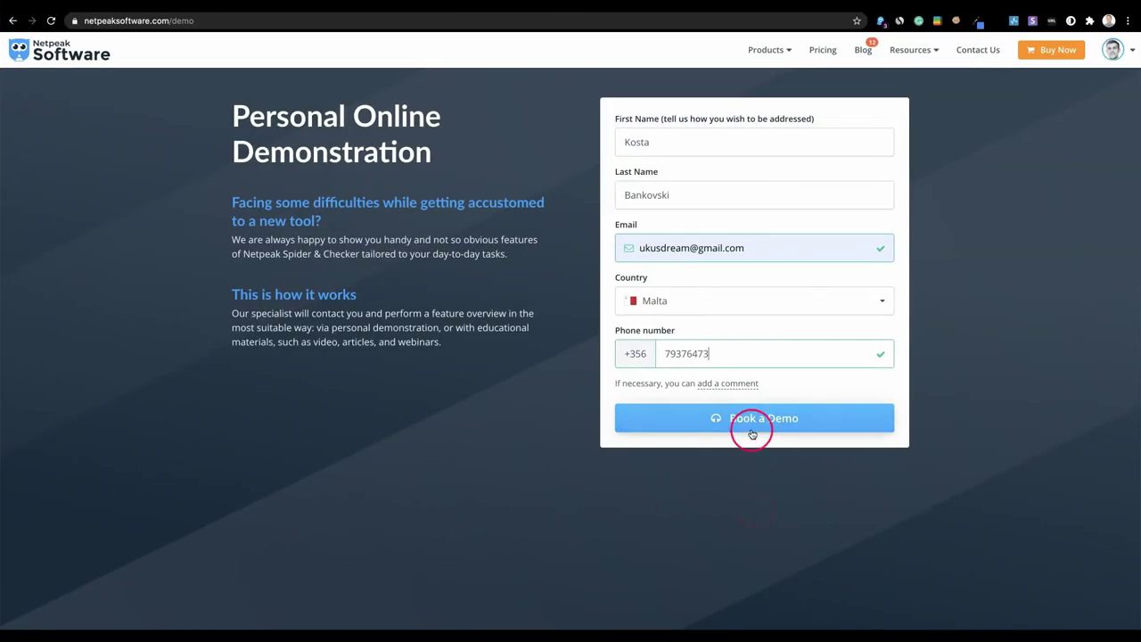
Submit the completed personal online demonstration form on the Netpeak Software website to book a demo.
click(751, 434)
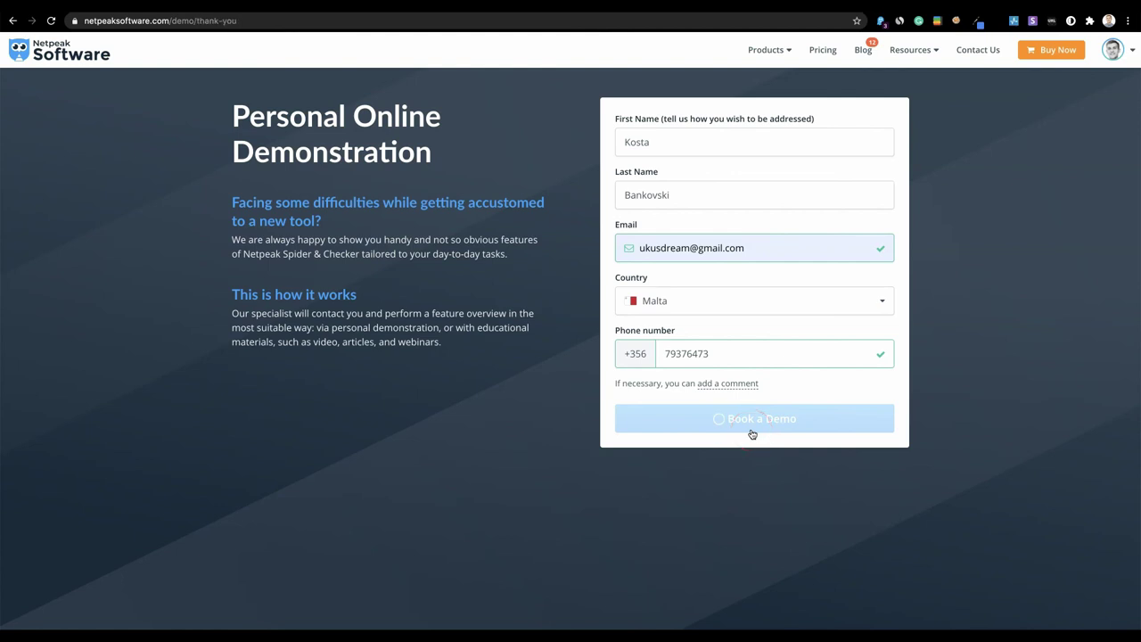